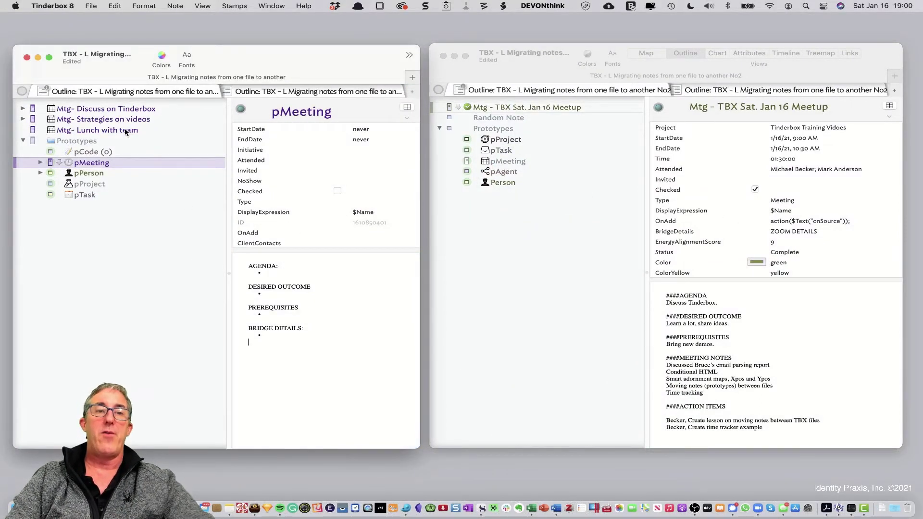
Review the three meeting notes and the first document's old pMeeting prototype.
{"action": "left_click", "coordinate": [105, 111]}
{"action": "left_click", "coordinate": [103, 119]}
{"action": "left_click", "coordinate": [99, 130]}
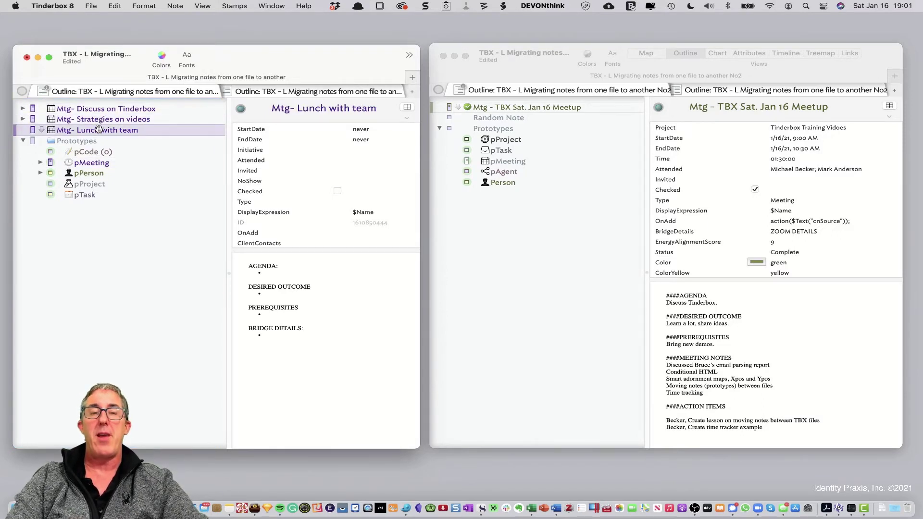
{"action": "left_click", "coordinate": [505, 183]}
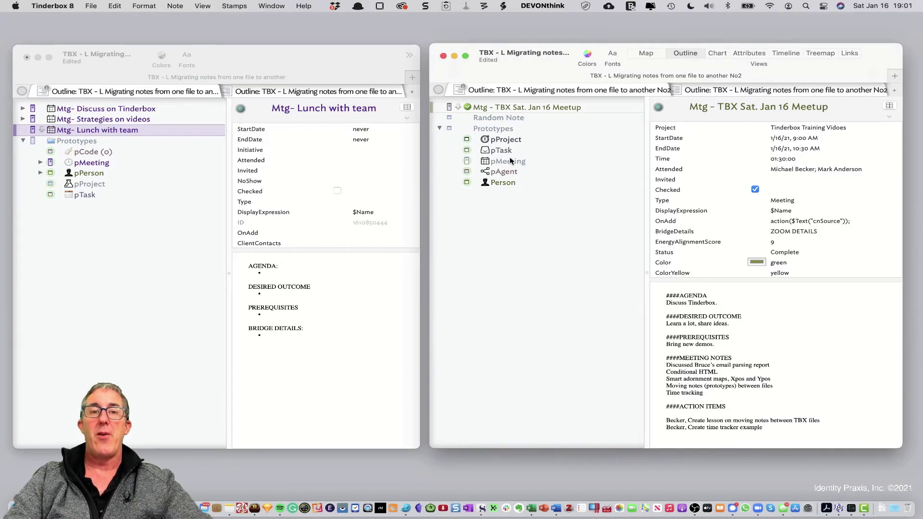
{"action": "left_click", "coordinate": [110, 165]}
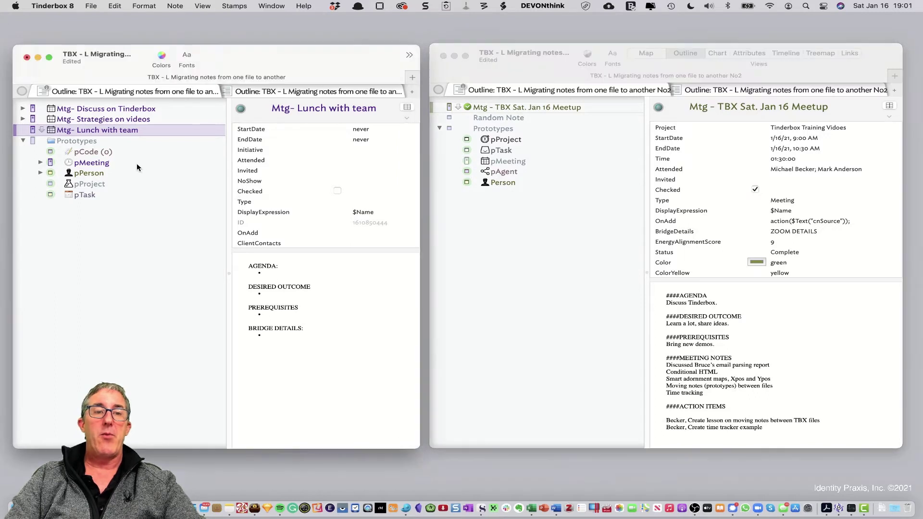
{"action": "left_click", "coordinate": [110, 165]}
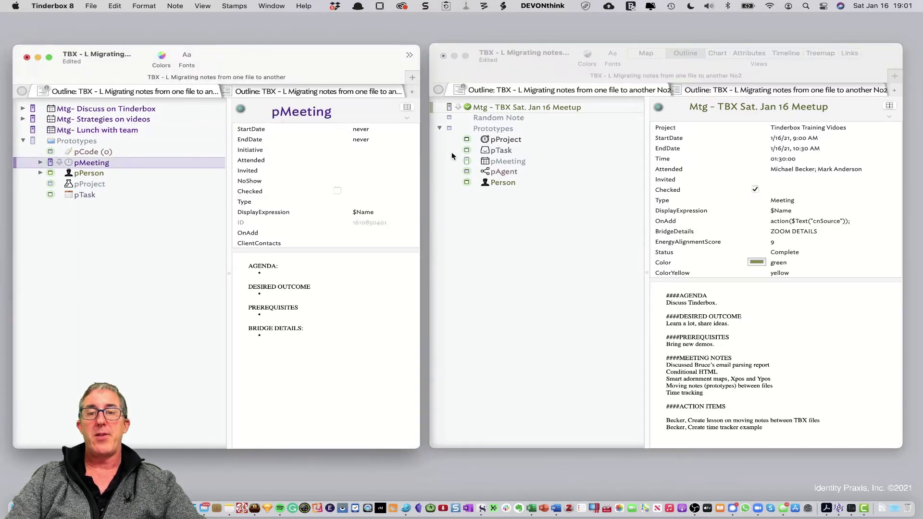
Open the Document Inspector on the old pMeeting prototype's rule and select its code.
{"action": "left_click", "coordinate": [511, 162]}
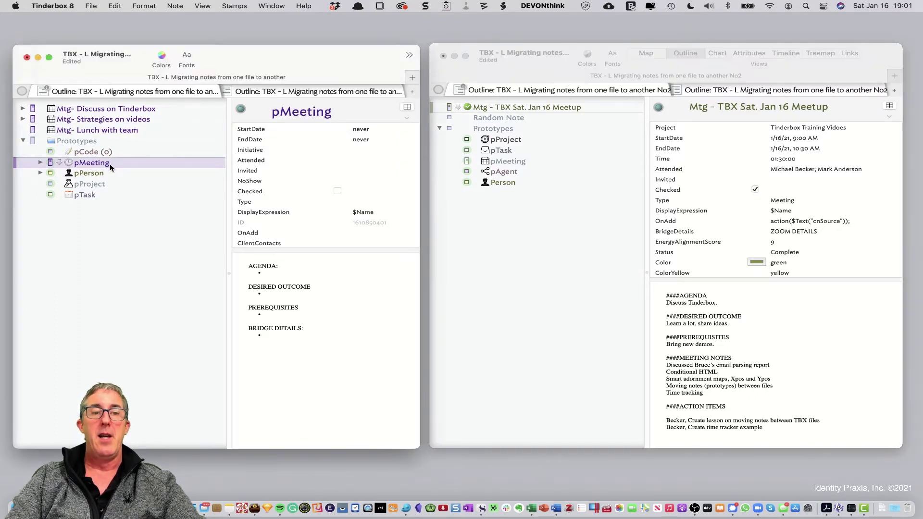
{"action": "left_click", "coordinate": [110, 164]}
{"action": "key", "text": "super+1"}
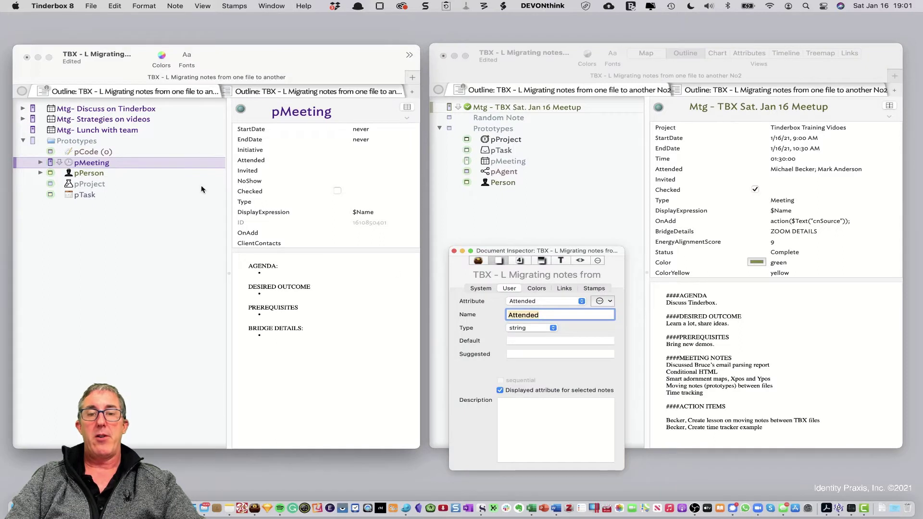
{"action": "left_click", "coordinate": [597, 261]}
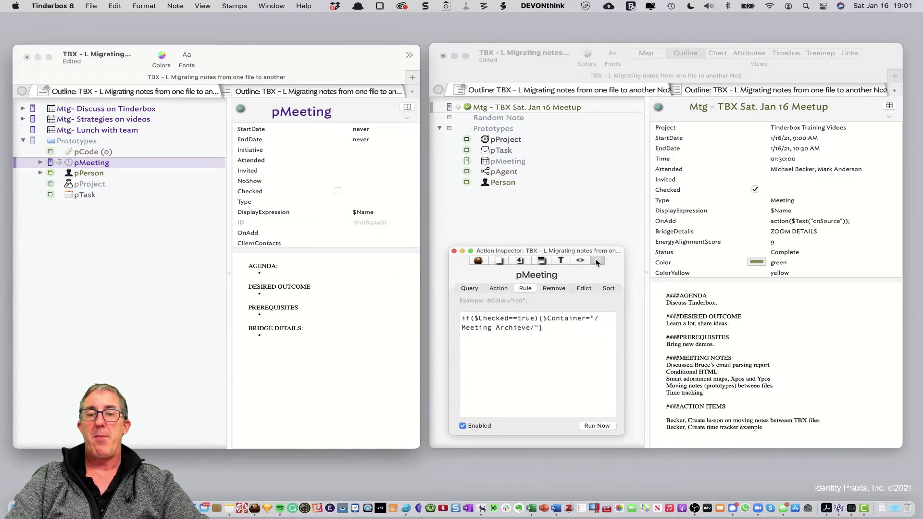
{"action": "key", "text": "super+a"}
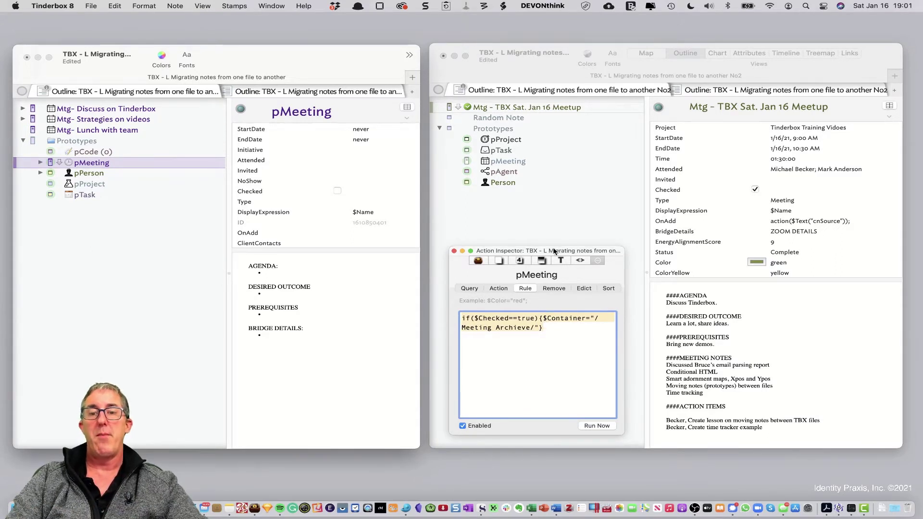
Show the second document's new pMeeting prototype and read through its rule.
{"action": "left_click", "coordinate": [516, 162]}
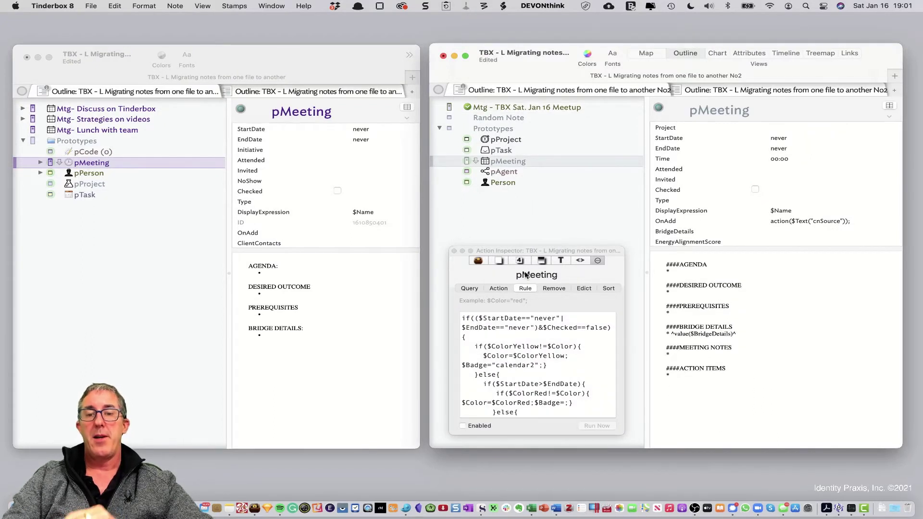
{"action": "left_click", "coordinate": [534, 365]}
{"action": "scroll", "coordinate": [533, 365], "scroll_direction": "down", "scroll_amount": 5}
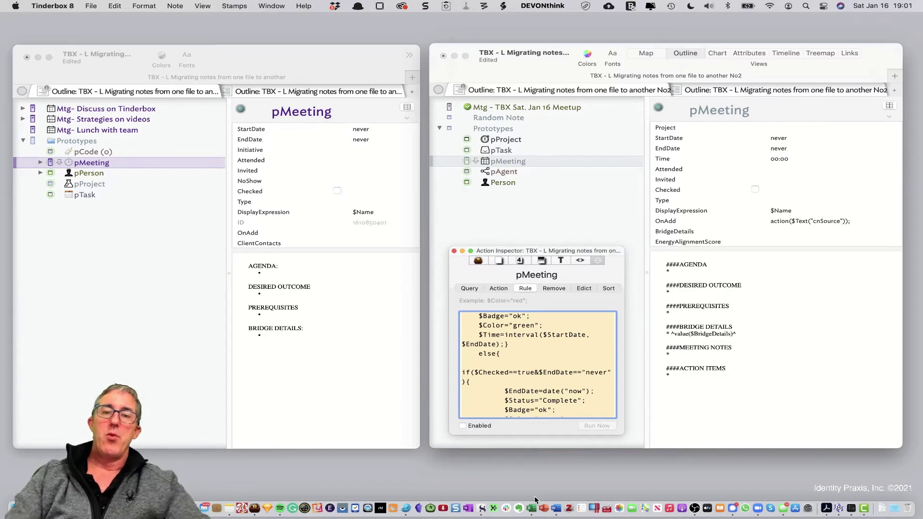
{"action": "left_click", "coordinate": [531, 221]}
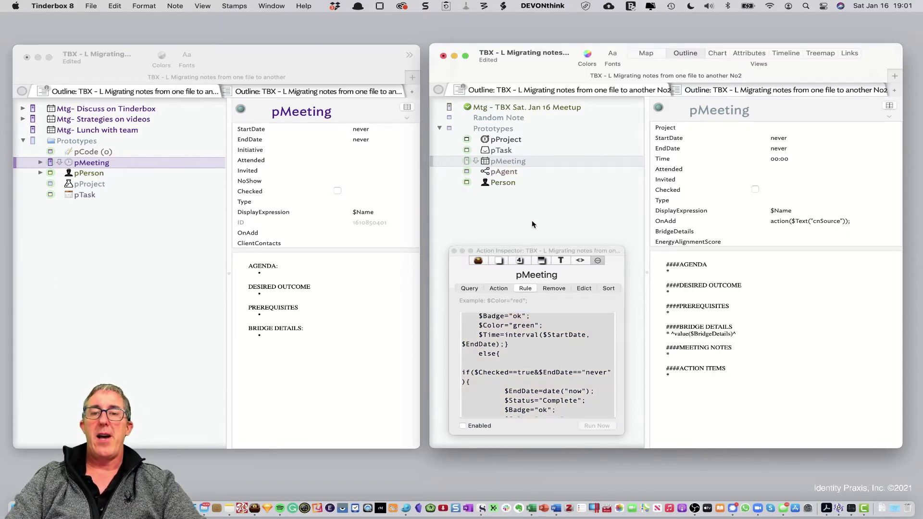
Move the rule inspector to the lower right and select Random Note in the second document.
{"action": "left_click_drag", "start_coordinate": [507, 250], "coordinate": [736, 264]}
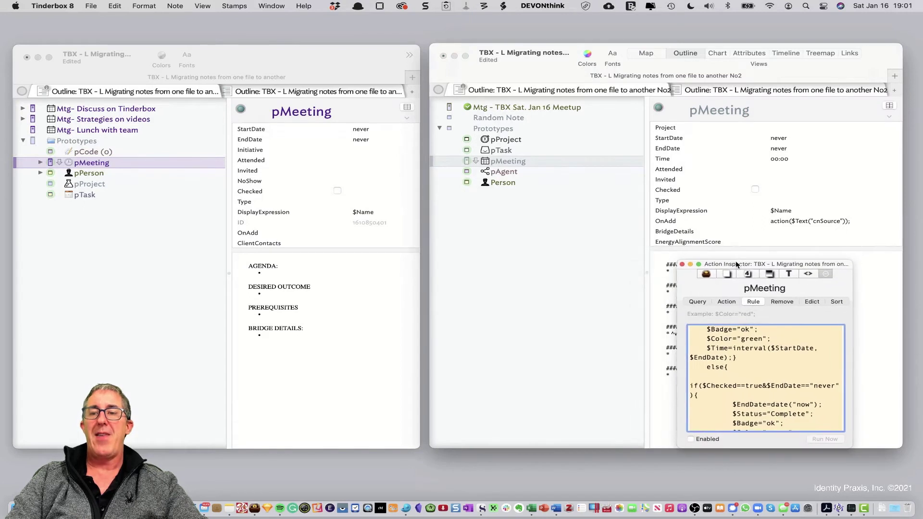
{"action": "left_click", "coordinate": [569, 183]}
{"action": "left_click", "coordinate": [514, 119]}
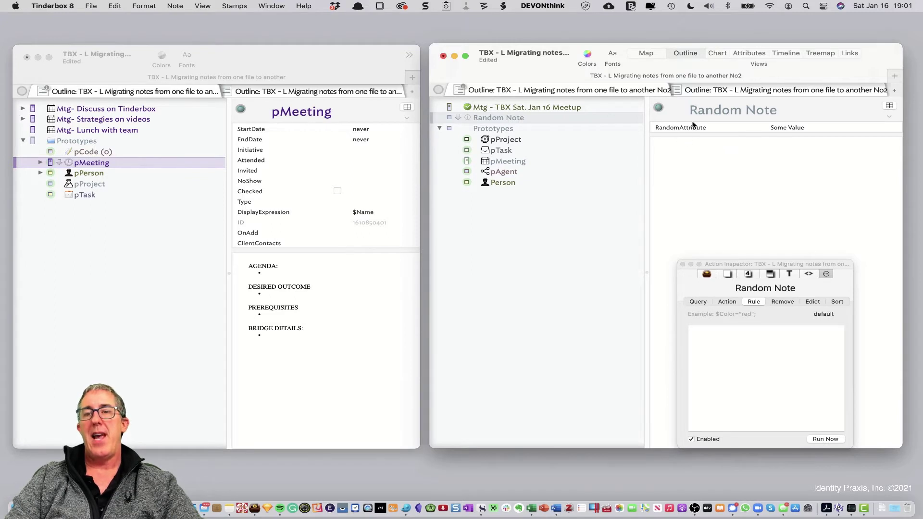
{"action": "left_click", "coordinate": [572, 161]}
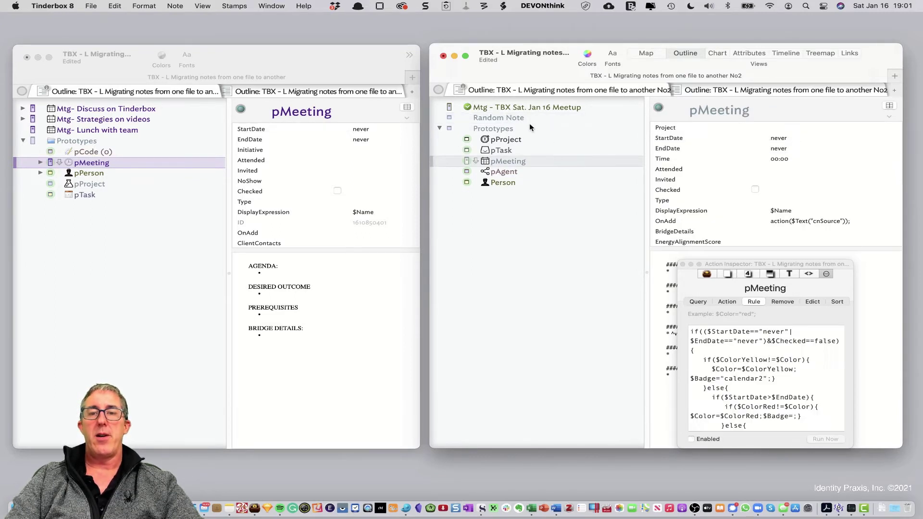
{"action": "left_click", "coordinate": [529, 127]}
{"action": "left_click", "coordinate": [526, 119]}
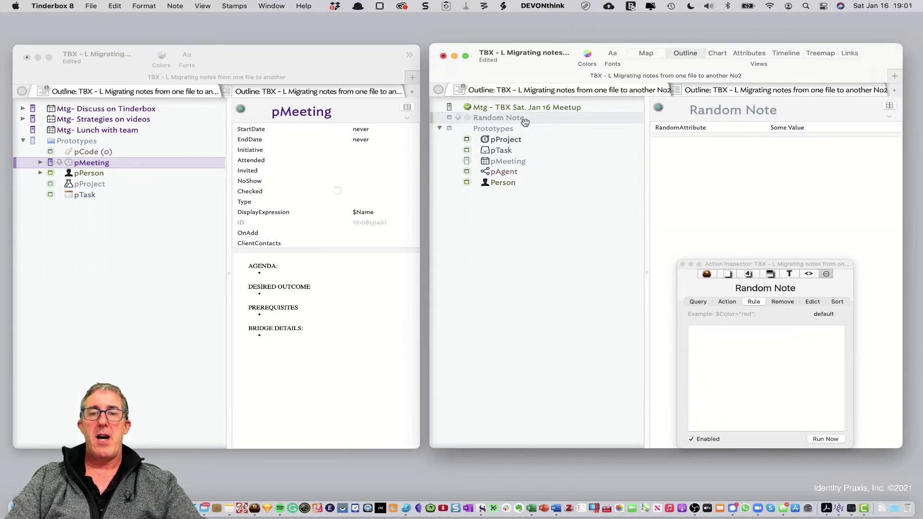
Paste Random Note into the first document below Mtg- Lunch with team.
{"action": "left_click", "coordinate": [125, 128]}
{"action": "left_click", "coordinate": [114, 130]}
{"action": "key", "text": "super+v"}
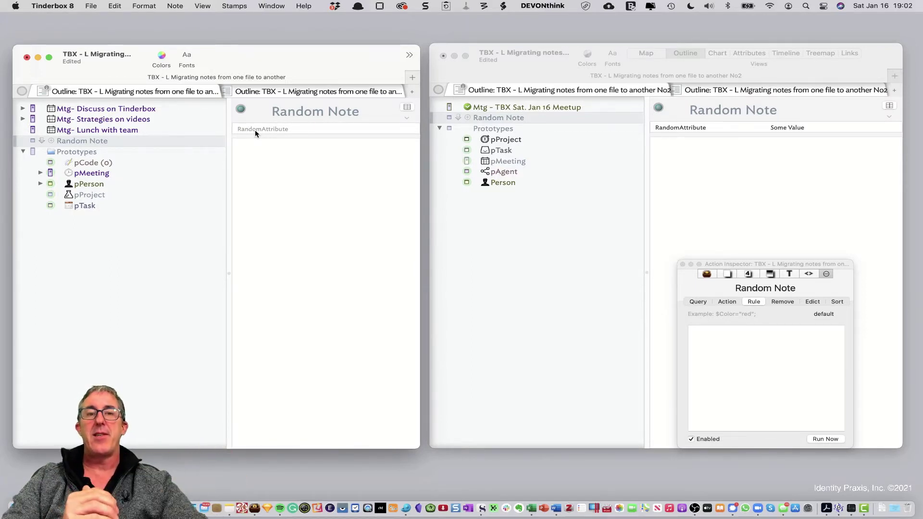
Add RandomAttribute as a key attribute, creating it as a string attribute.
{"action": "left_click", "coordinate": [407, 107]}
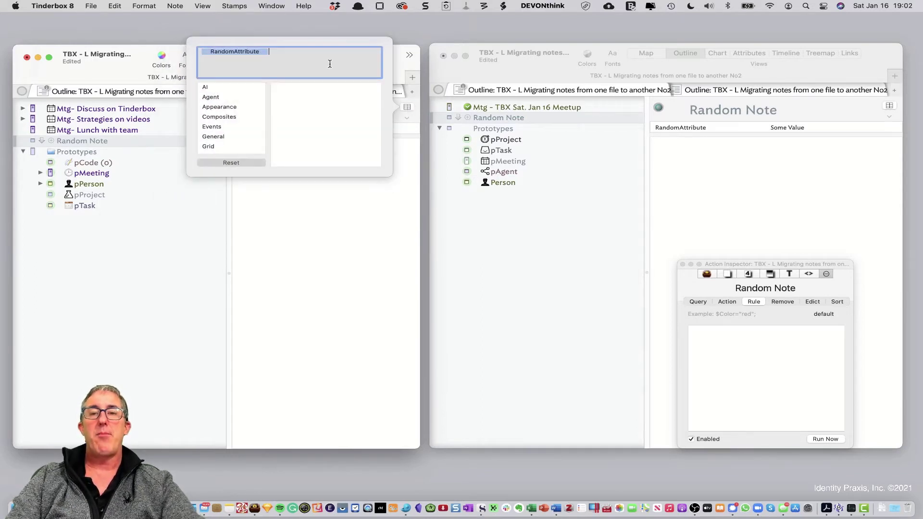
{"action": "left_click", "coordinate": [312, 251]}
{"action": "left_click", "coordinate": [428, 146]}
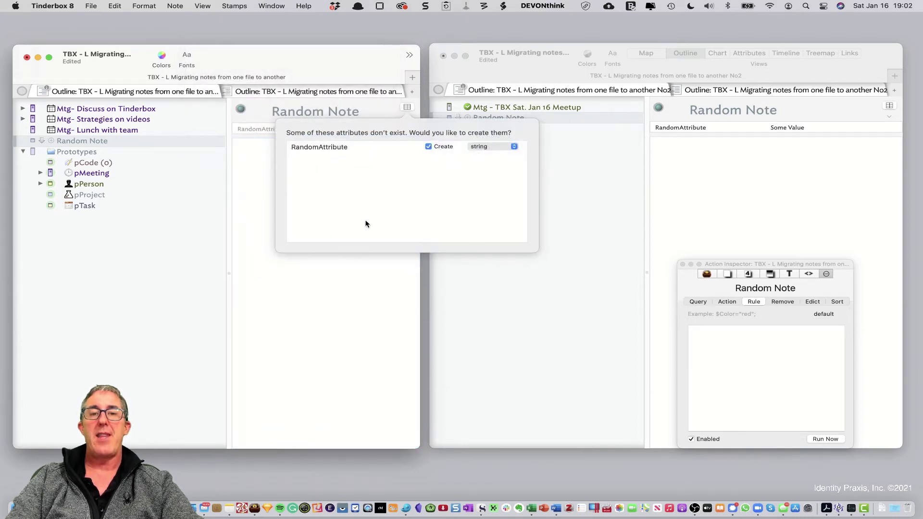
Delete the pasted Random Note and paste a fresh copy below Mtg- Lunch with team.
{"action": "left_click", "coordinate": [138, 140]}
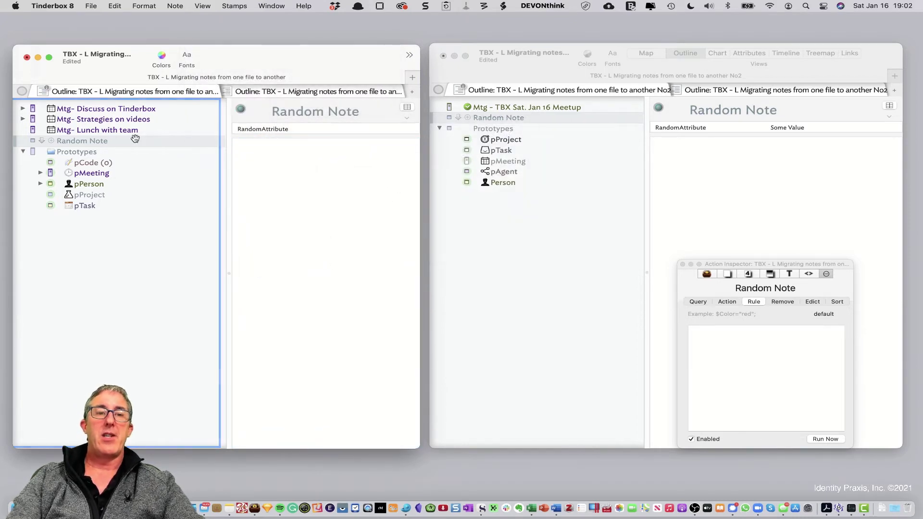
{"action": "key", "text": "Delete"}
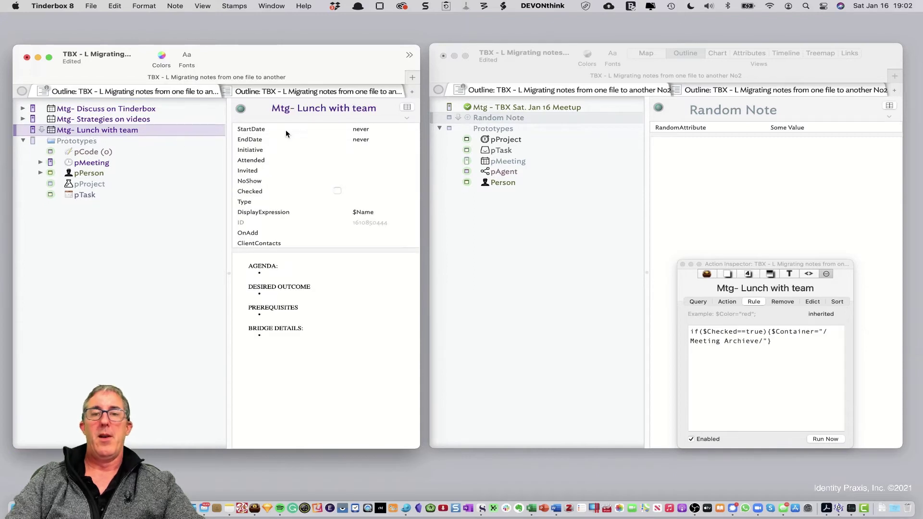
{"action": "left_click", "coordinate": [509, 118]}
{"action": "key", "text": "super+c"}
{"action": "left_click", "coordinate": [132, 132]}
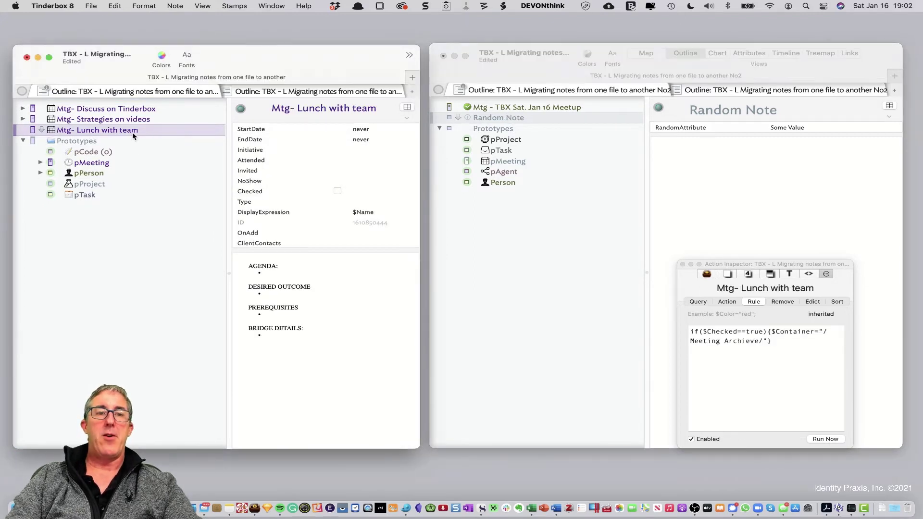
{"action": "key", "text": "super+v"}
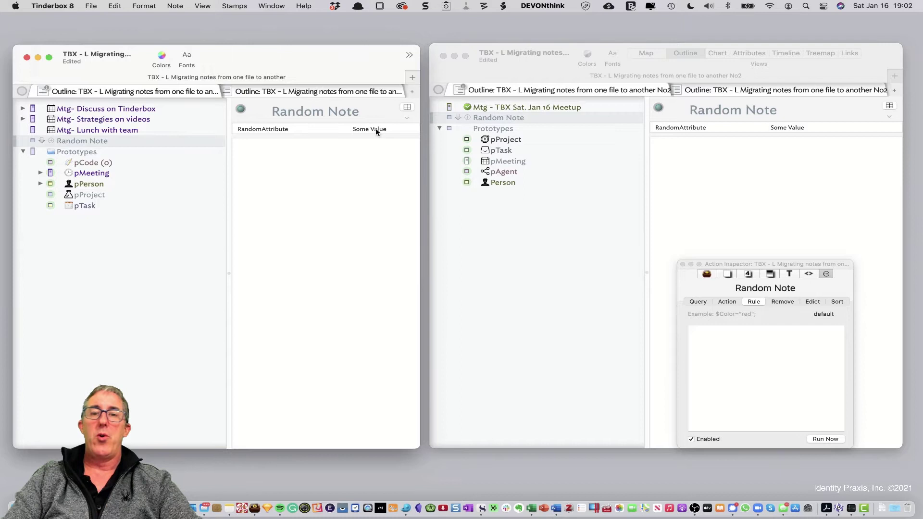
Paste the new pMeeting prototype into the first document at pCode.
{"action": "left_click", "coordinate": [517, 161]}
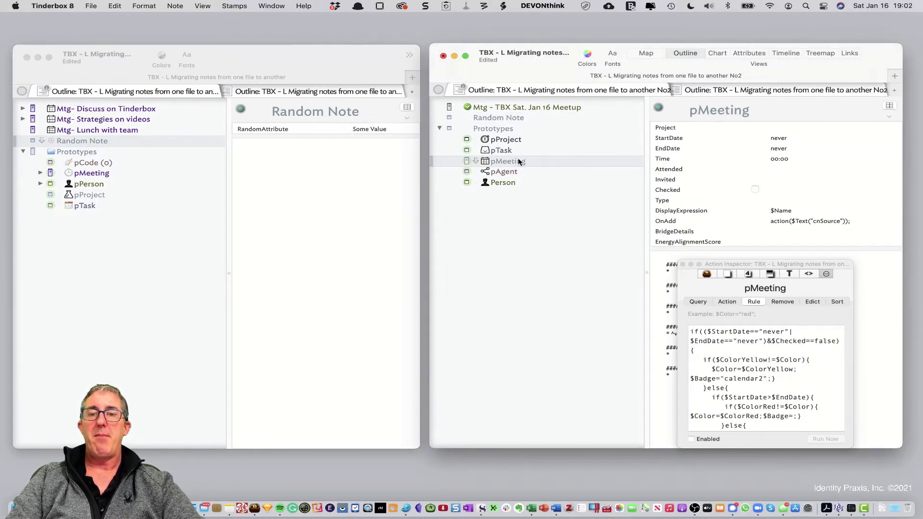
{"action": "left_click", "coordinate": [109, 172]}
{"action": "left_click", "coordinate": [103, 163]}
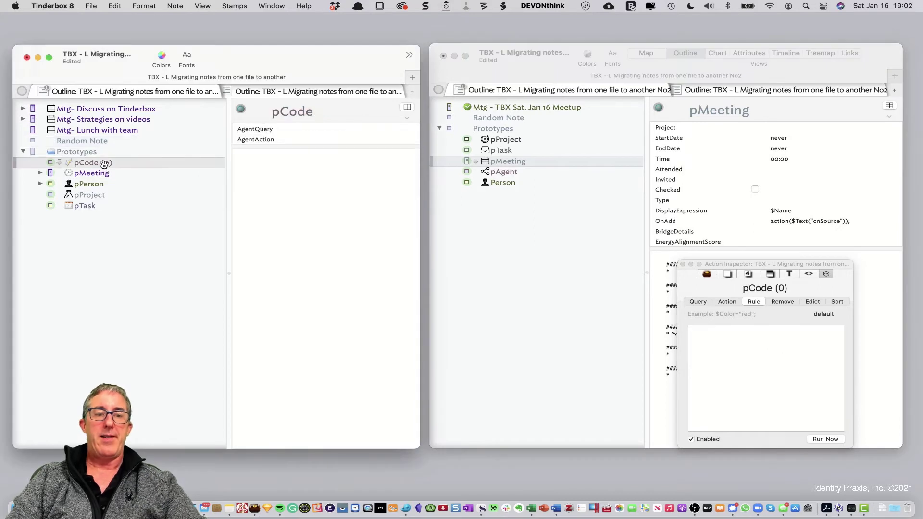
{"action": "key", "text": "super+v"}
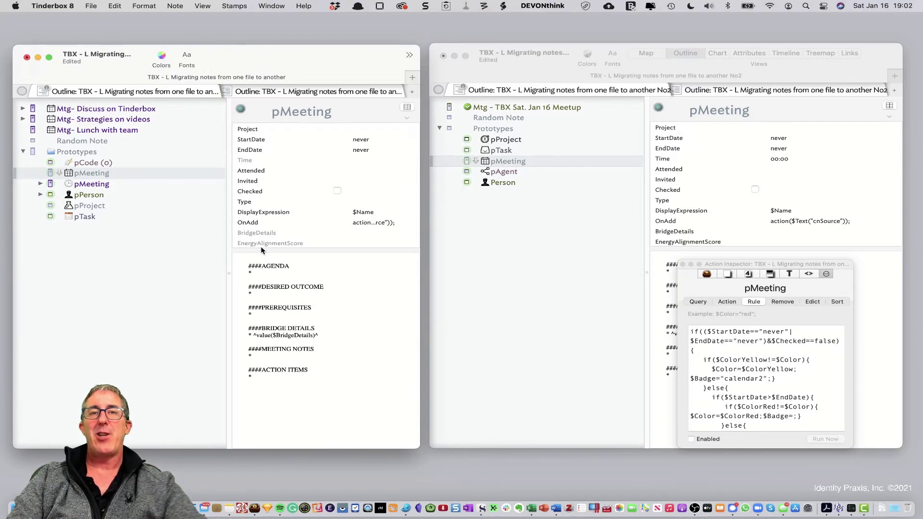
Create Time as interval, BridgeDetails as string and EnergyAlignmentScore as number.
{"action": "left_click", "coordinate": [407, 107]}
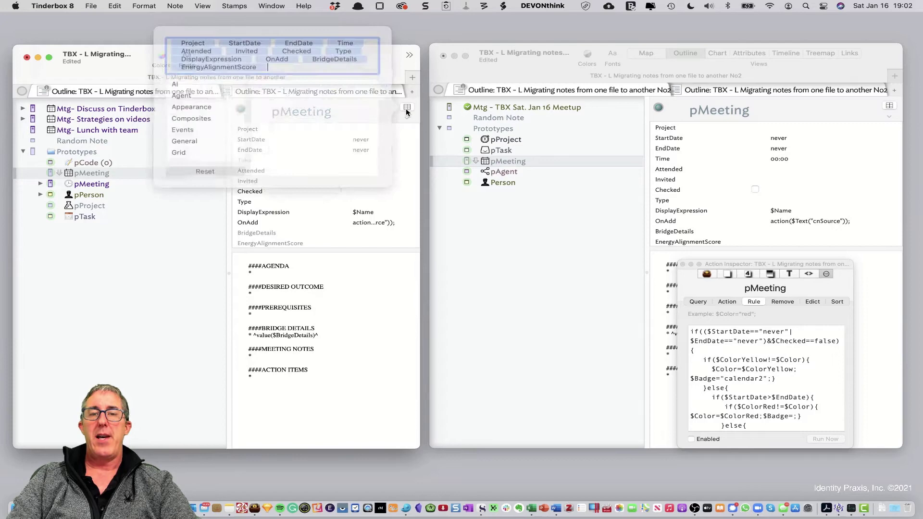
{"action": "left_click", "coordinate": [341, 326]}
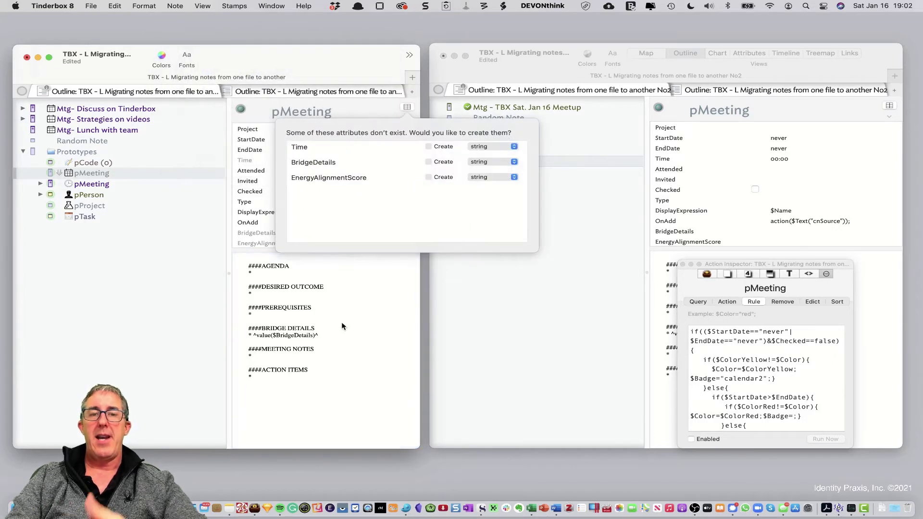
{"action": "left_click", "coordinate": [443, 146]}
{"action": "left_click", "coordinate": [472, 147]}
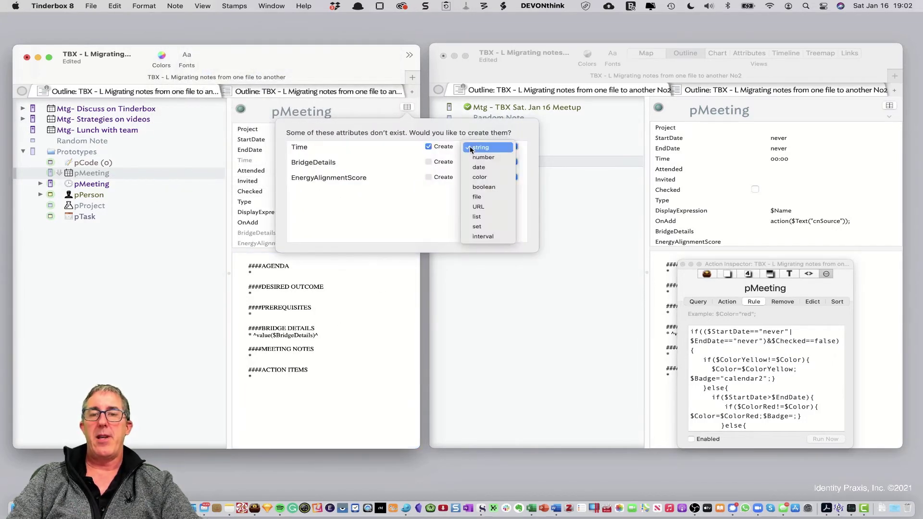
{"action": "left_click", "coordinate": [483, 235]}
{"action": "left_click", "coordinate": [443, 162]}
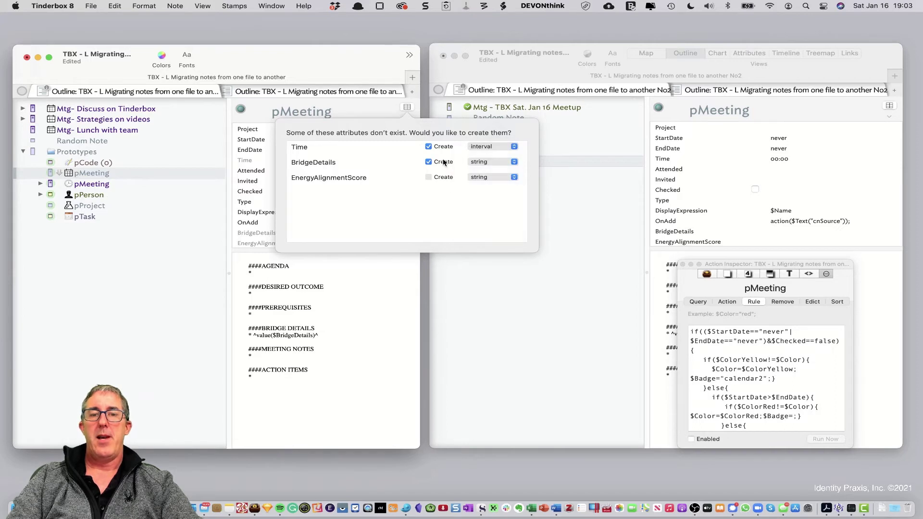
{"action": "left_click", "coordinate": [481, 162]}
{"action": "left_click", "coordinate": [481, 163]}
{"action": "left_click", "coordinate": [439, 177]}
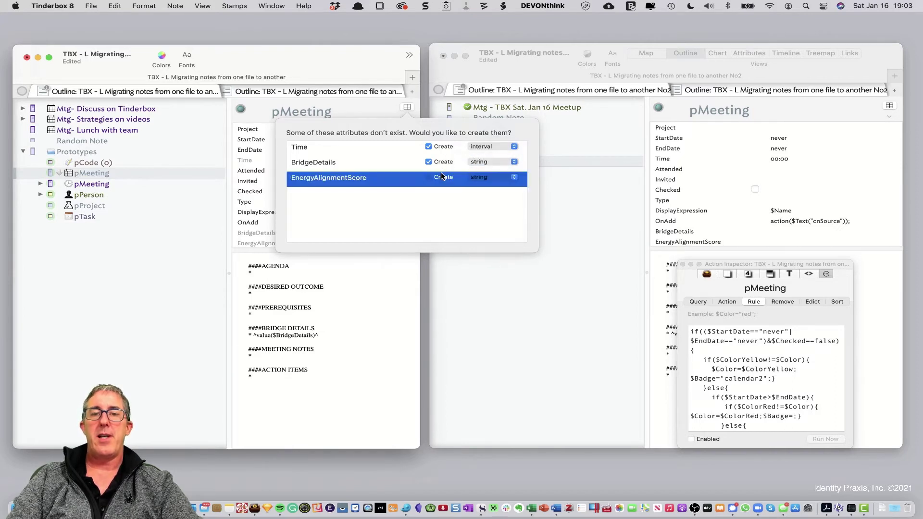
{"action": "left_click", "coordinate": [481, 177]}
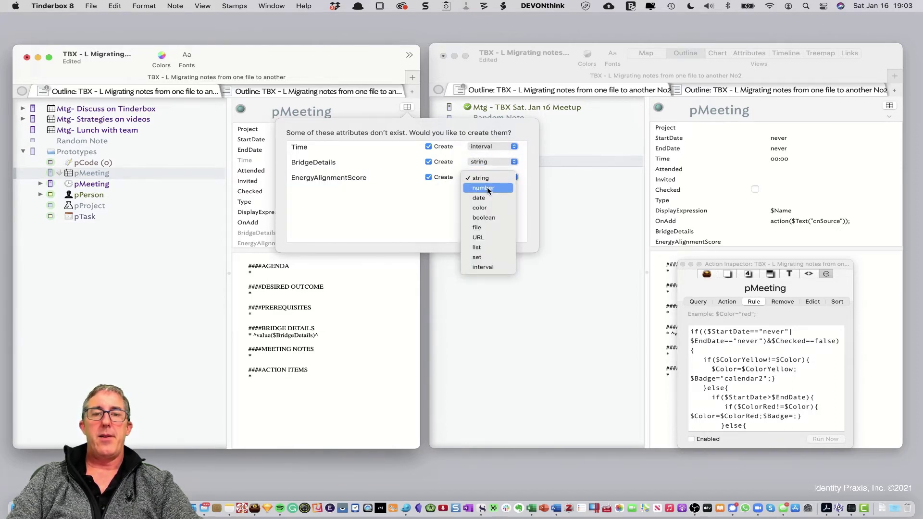
{"action": "left_click", "coordinate": [488, 189]}
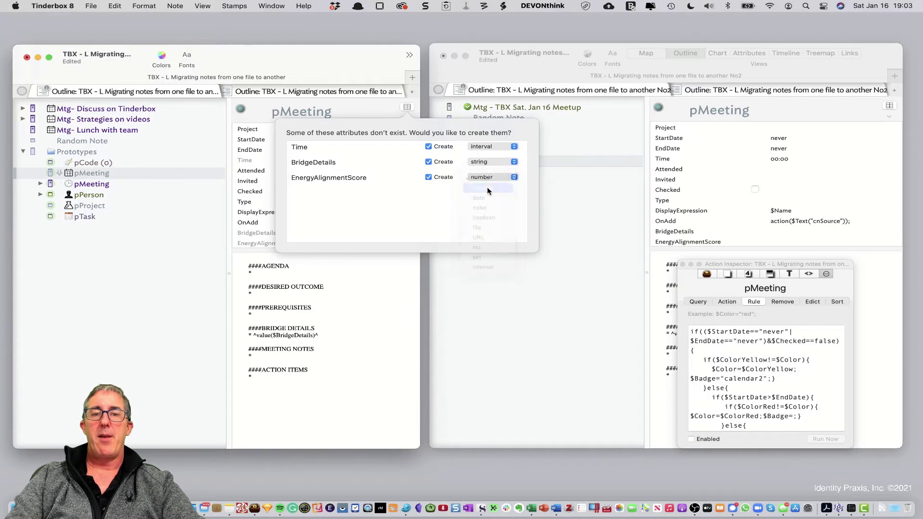
{"action": "left_click", "coordinate": [307, 300]}
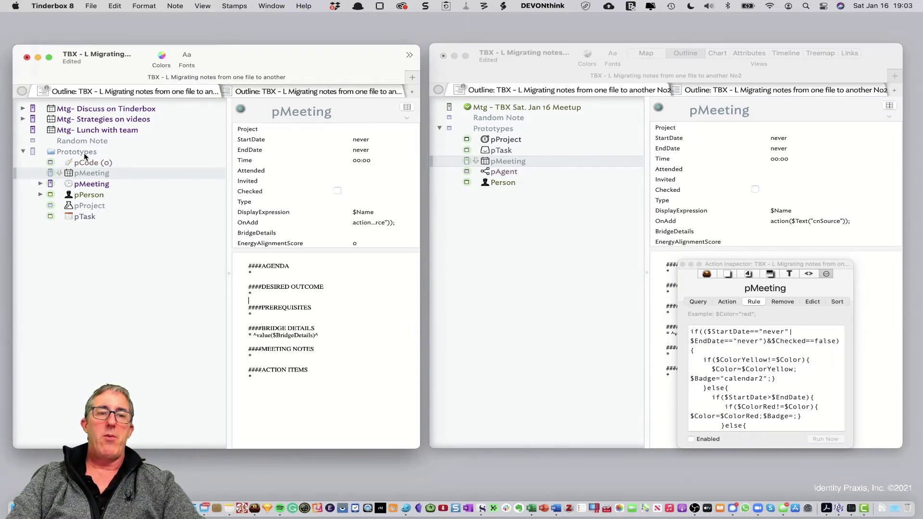
Rename the first file's pMeeting prototype to pMeetingOld.
{"action": "left_click", "coordinate": [91, 110]}
{"action": "left_click", "coordinate": [92, 121]}
{"action": "left_click", "coordinate": [91, 128]}
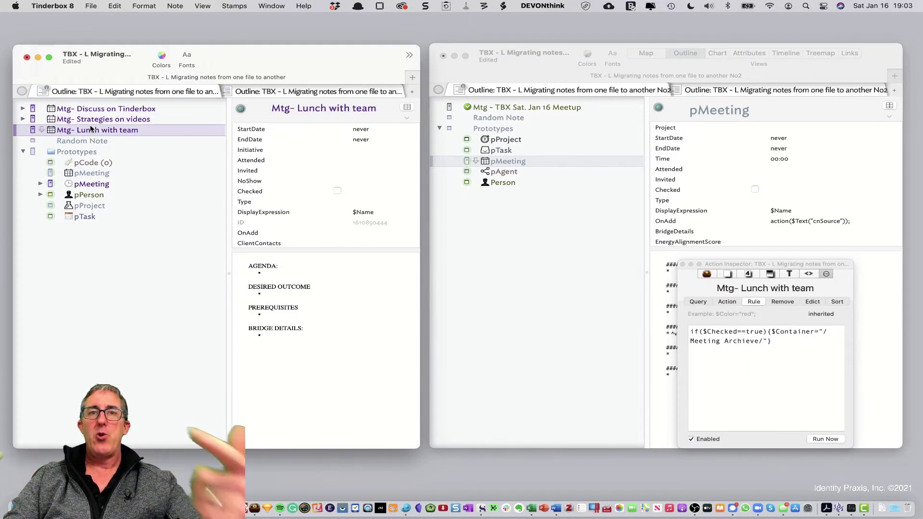
{"action": "left_click", "coordinate": [95, 184]}
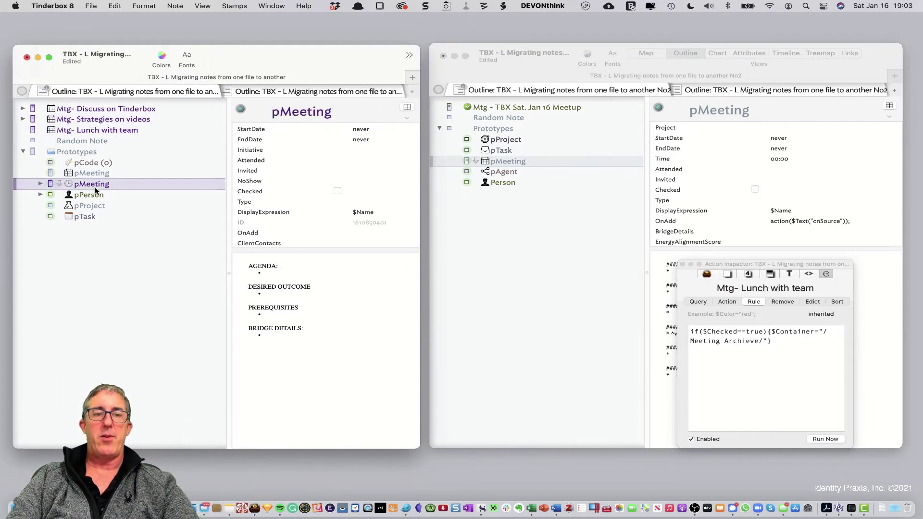
{"action": "left_click", "coordinate": [110, 186]}
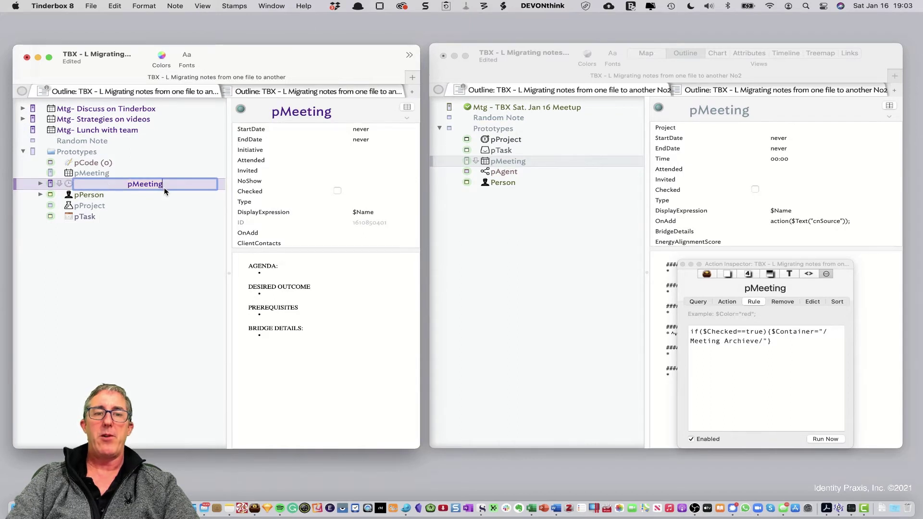
{"action": "type", "text": "Old"}
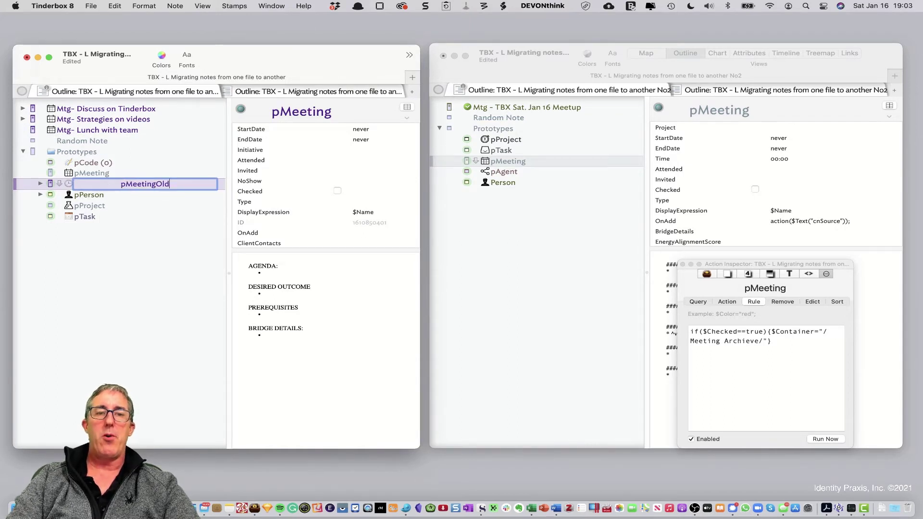
{"action": "key", "text": "Return"}
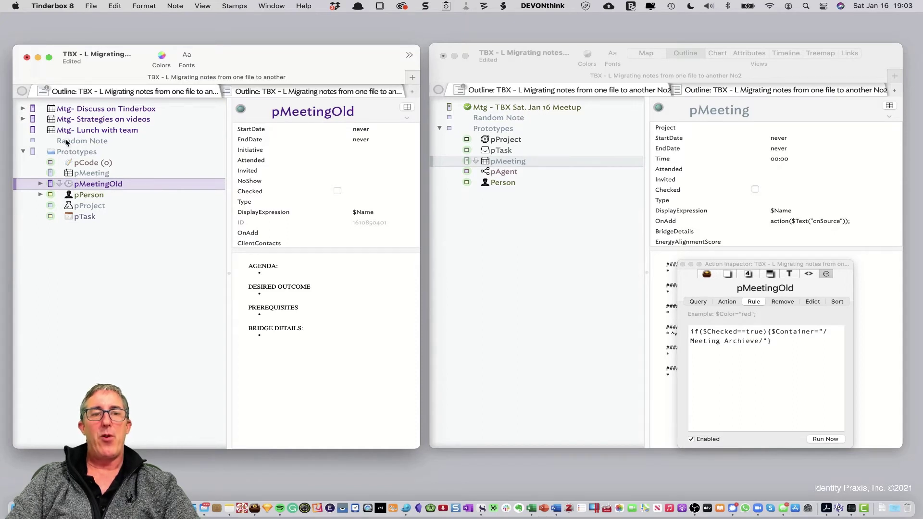
Check that Mtg- Strategies on videos still uses the renamed prototype, changing nothing.
{"action": "left_click", "coordinate": [33, 121]}
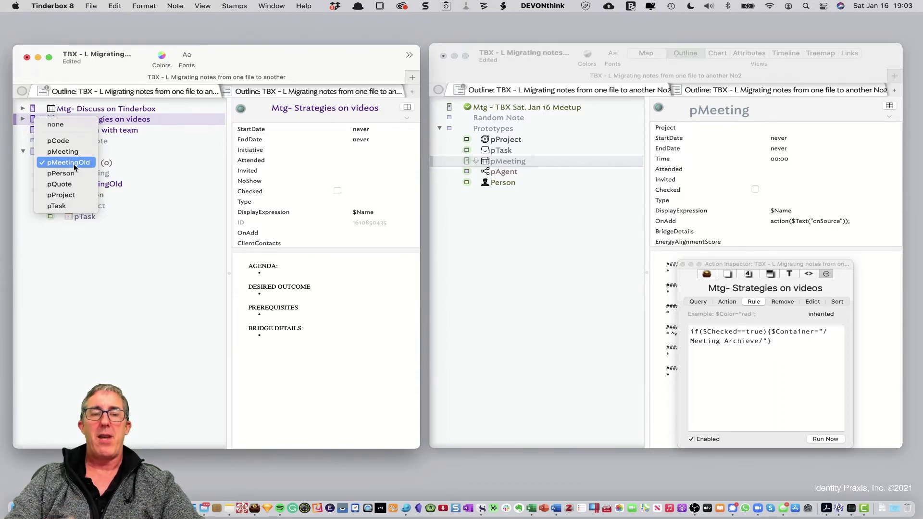
{"action": "left_click", "coordinate": [164, 249]}
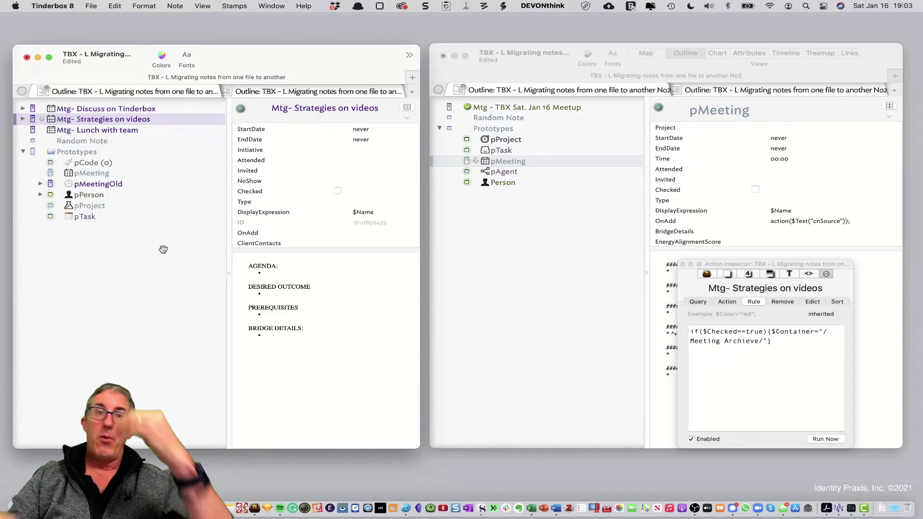
{"action": "left_click", "coordinate": [102, 131]}
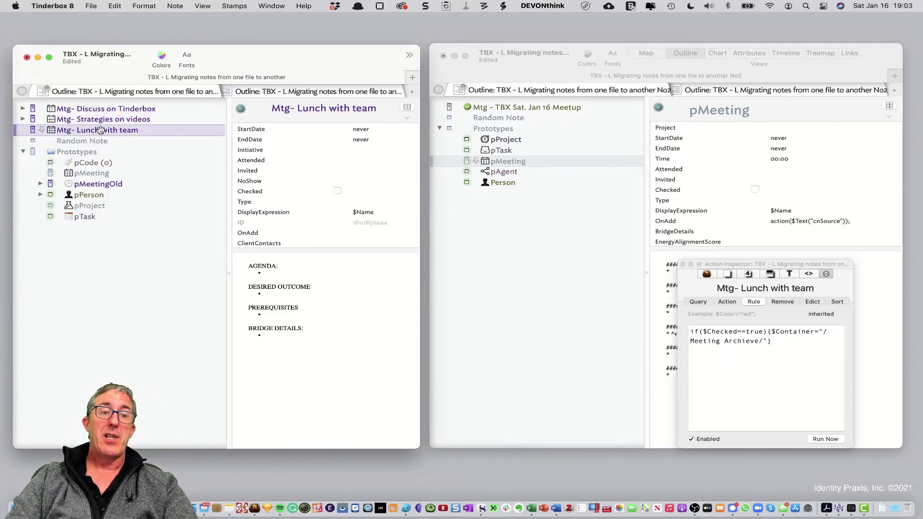
Create a new agent beneath the Mtg- Lunch with team note.
{"action": "right_click", "coordinate": [102, 131]}
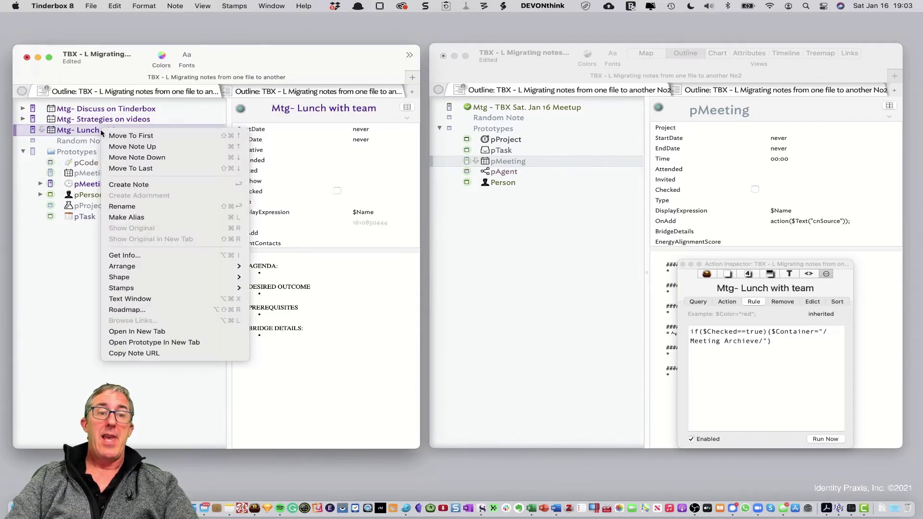
{"action": "left_click", "coordinate": [174, 6]}
{"action": "left_click", "coordinate": [174, 6]}
{"action": "left_click", "coordinate": [189, 32]}
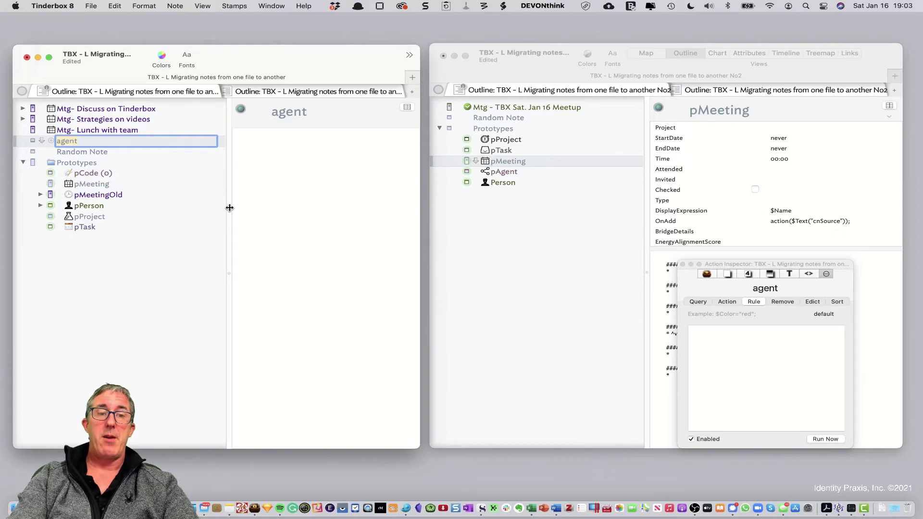
Name the agent 'UpdateMTGNotes with New Prototype' and close its floating settings.
{"action": "type", "text": "Ch"}
{"action": "key", "text": "BackSpace"}
{"action": "type", "text": "Upd"}
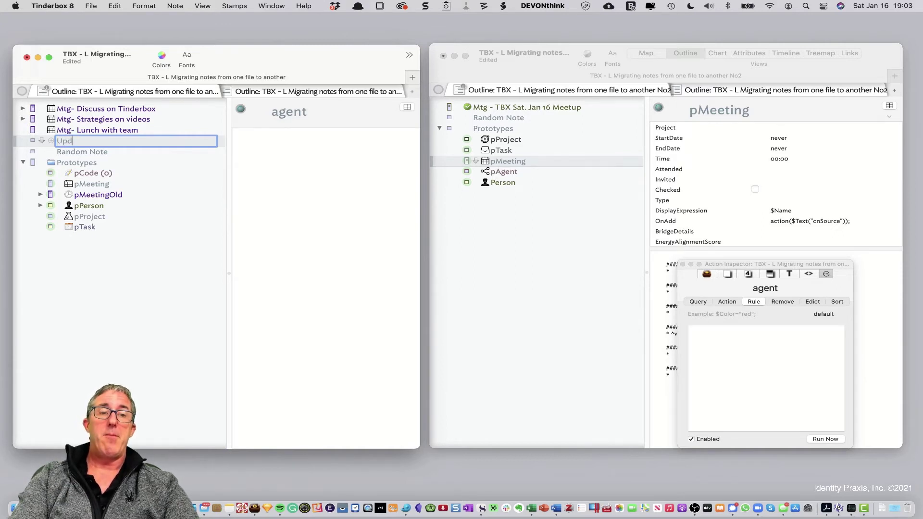
{"action": "key", "text": "BackSpace"}
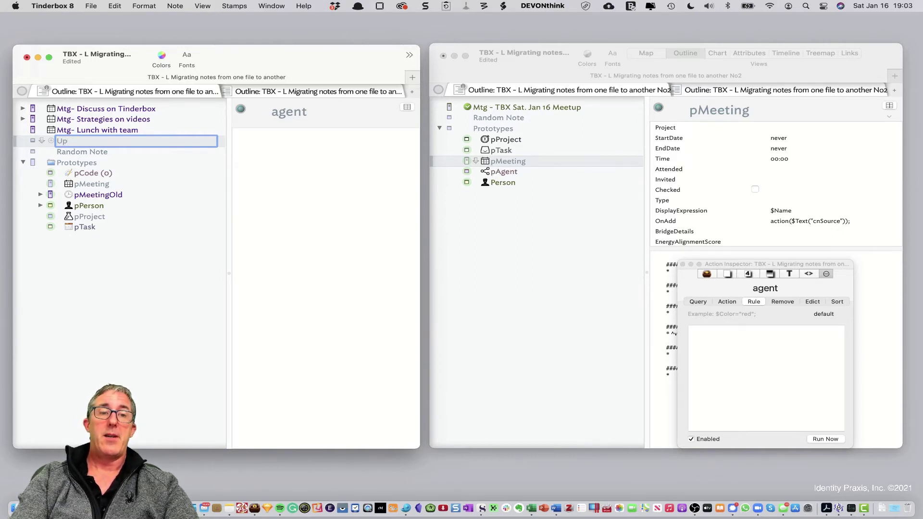
{"action": "type", "text": "dateMTGNo"}
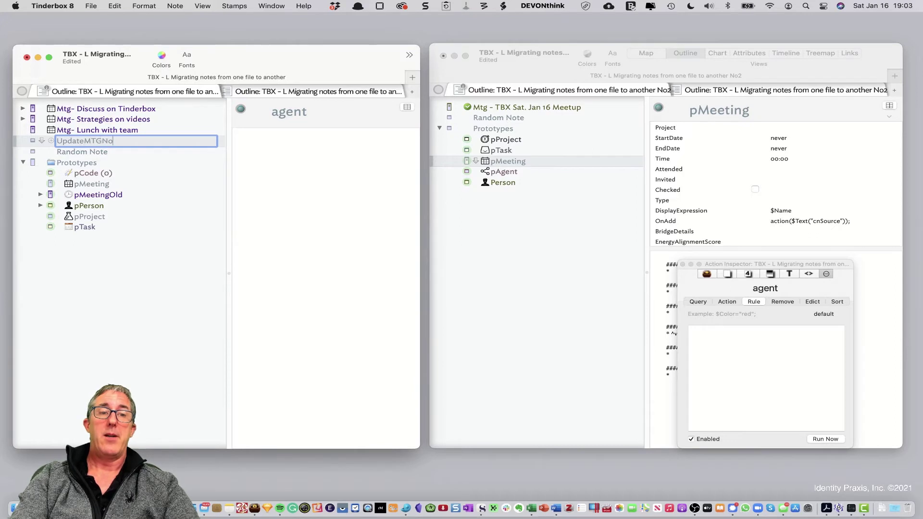
{"action": "type", "text": "tes with New Prot"}
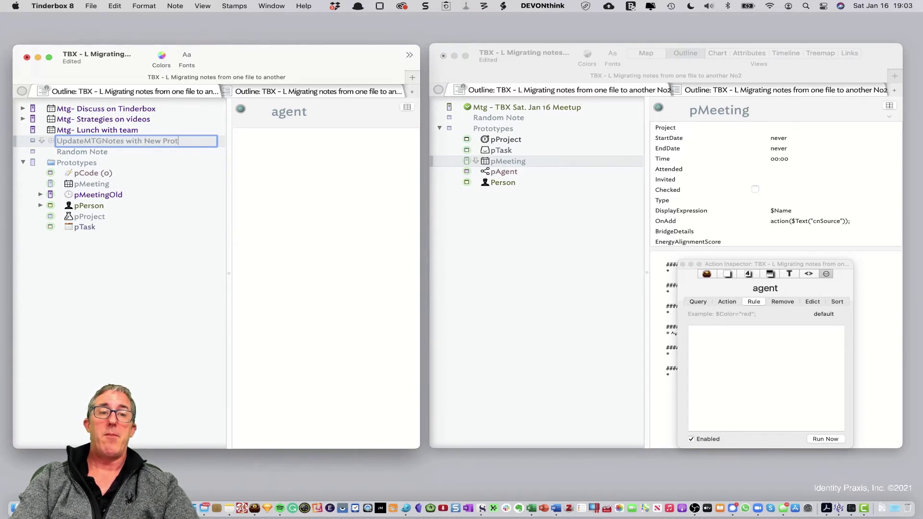
{"action": "type", "text": "otype"}
{"action": "key", "text": "Return"}
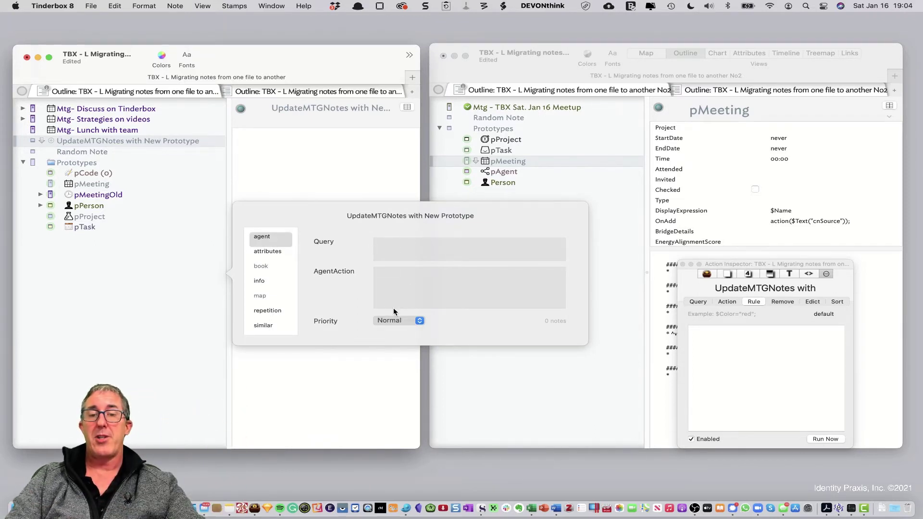
{"action": "left_click_drag", "start_coordinate": [344, 217], "coordinate": [465, 231]}
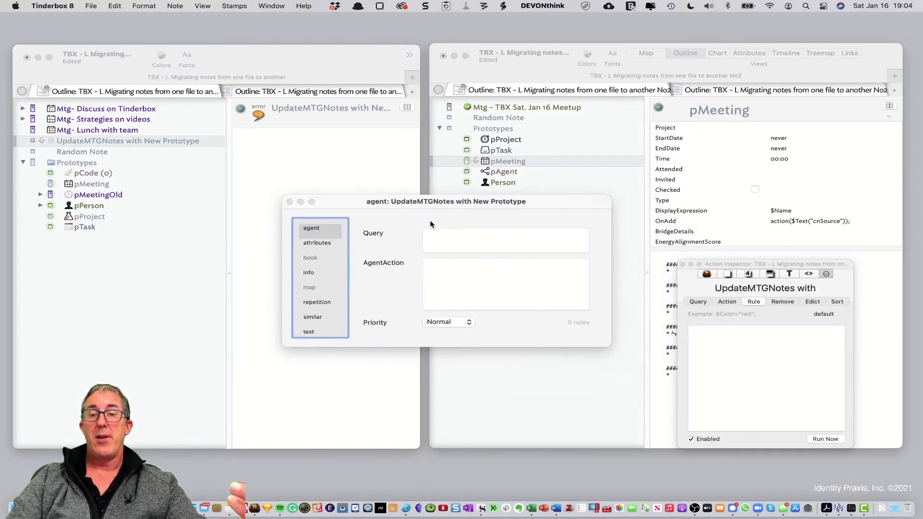
{"action": "left_click", "coordinate": [289, 201]}
Assign the pCode prototype to the UpdateMTGNotes agent.
{"action": "left_click", "coordinate": [36, 144]}
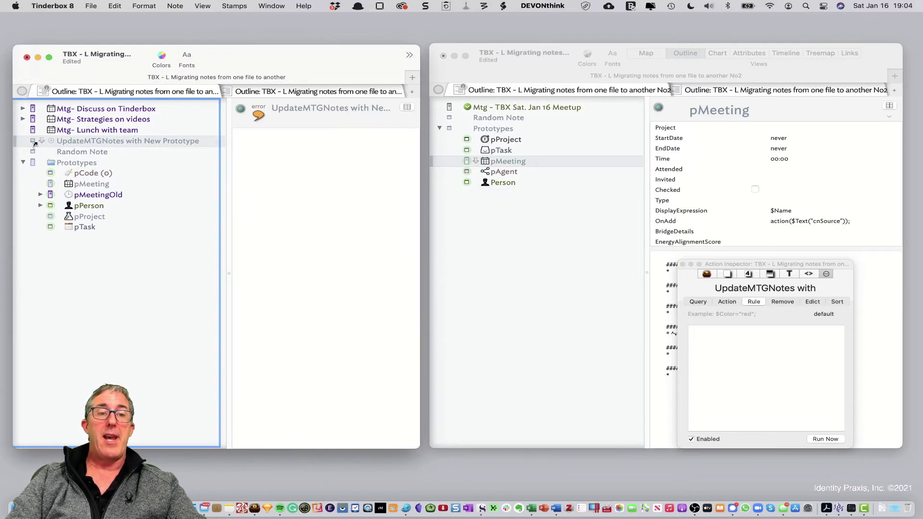
{"action": "left_click", "coordinate": [35, 144]}
{"action": "left_click", "coordinate": [34, 146]}
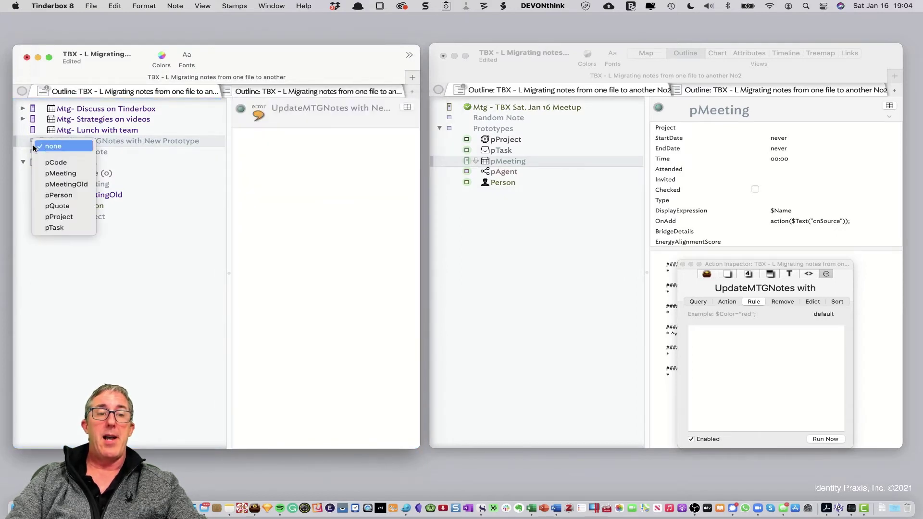
{"action": "left_click", "coordinate": [55, 162]}
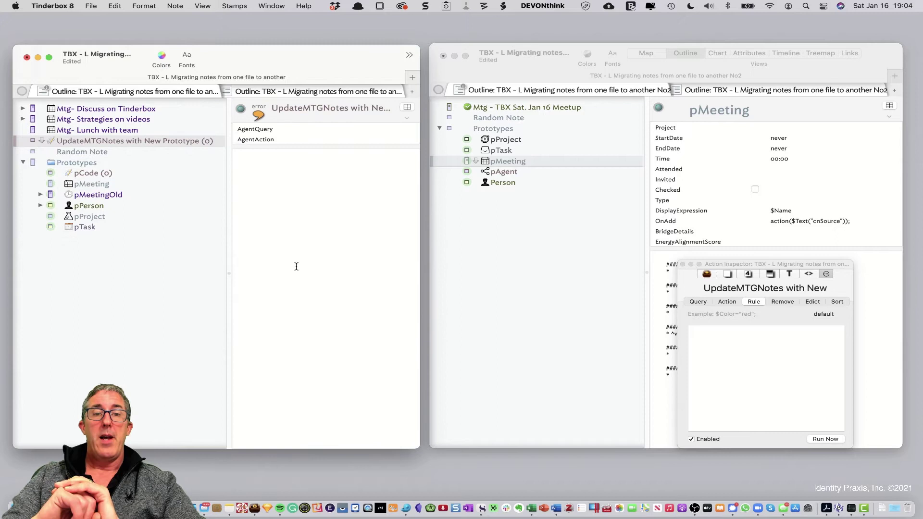
{"action": "left_click", "coordinate": [296, 267]}
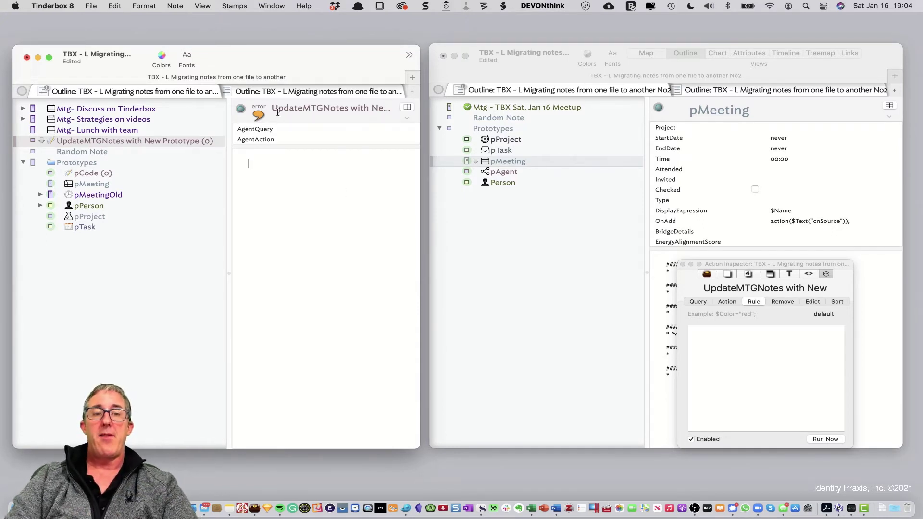
Select the agent's AgentQuery attribute and widen the first file's window.
{"action": "left_click", "coordinate": [307, 130]}
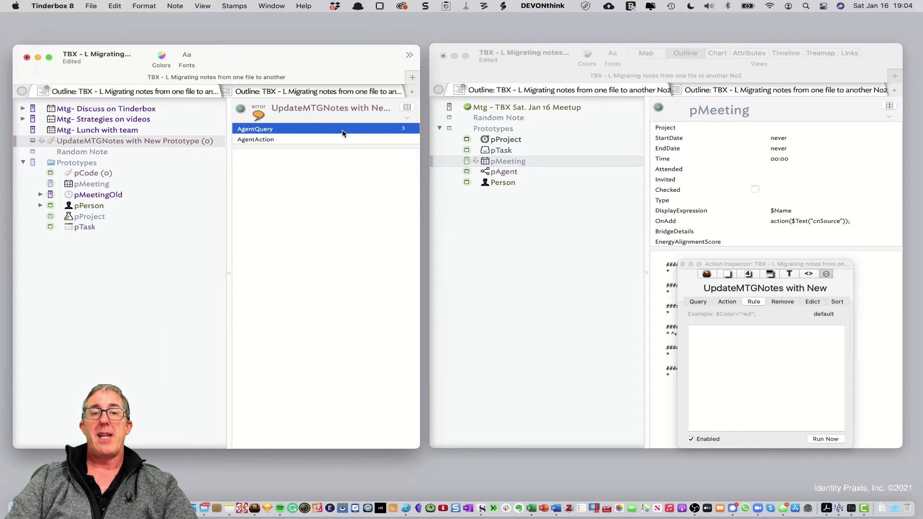
{"action": "left_click", "coordinate": [364, 139]}
{"action": "left_click", "coordinate": [365, 128]}
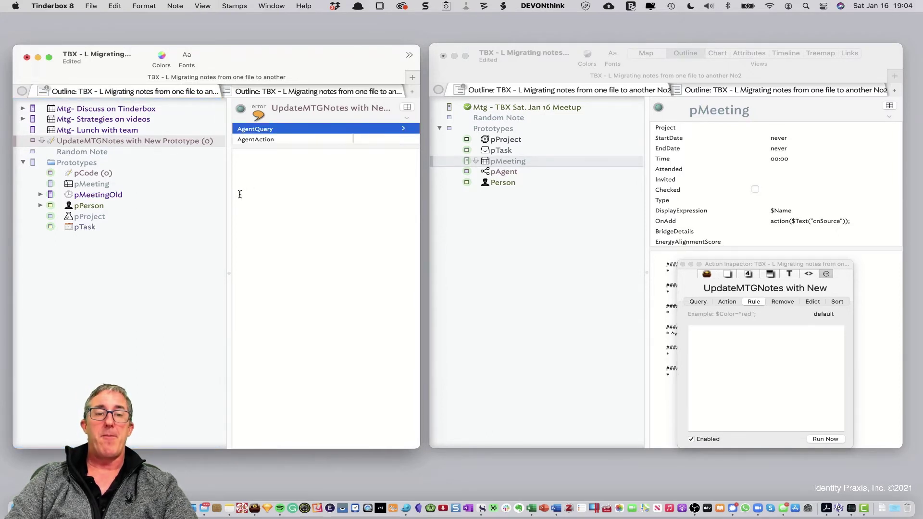
{"action": "left_click_drag", "start_coordinate": [419, 258], "coordinate": [487, 258]}
{"action": "left_click", "coordinate": [414, 257]}
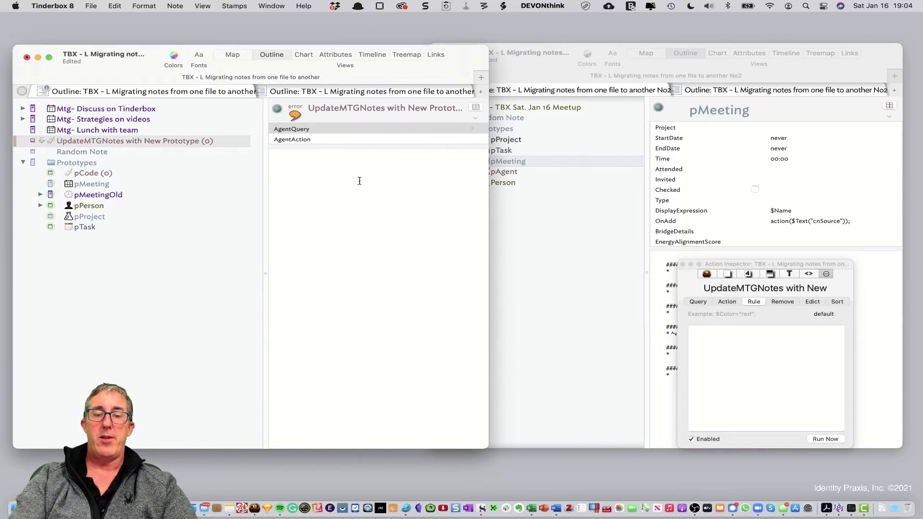
Enter $Prototype=="pMeetingOld" as the agent's AgentQuery.
{"action": "type", "text": "$"}
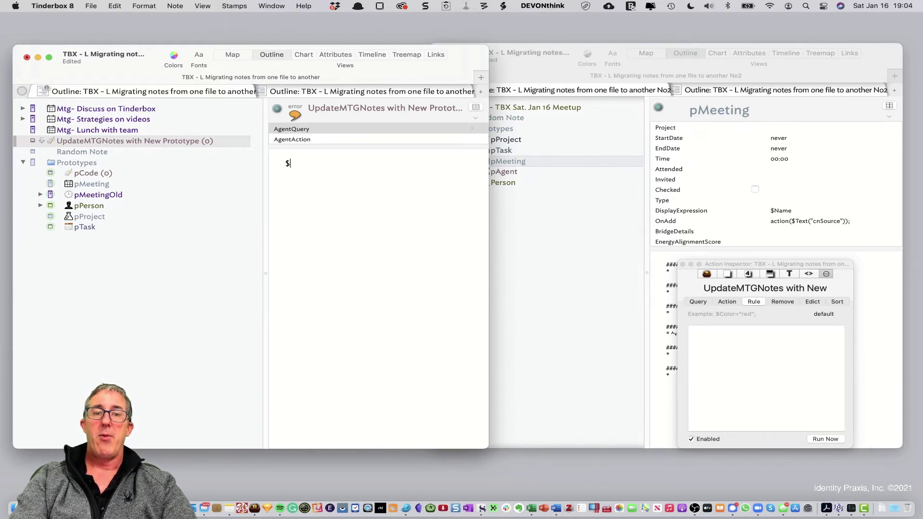
{"action": "type", "text": "Pro"}
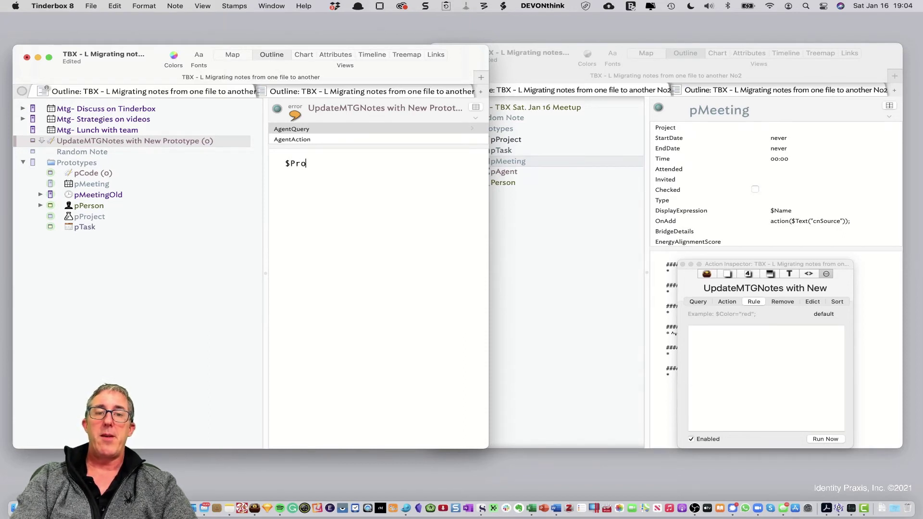
{"action": "type", "text": "totype="}
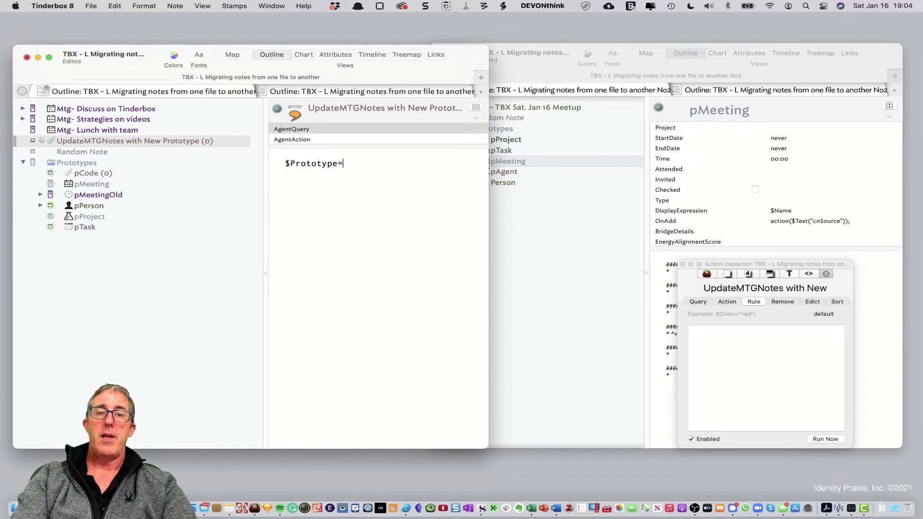
{"action": "type", "text": "="}
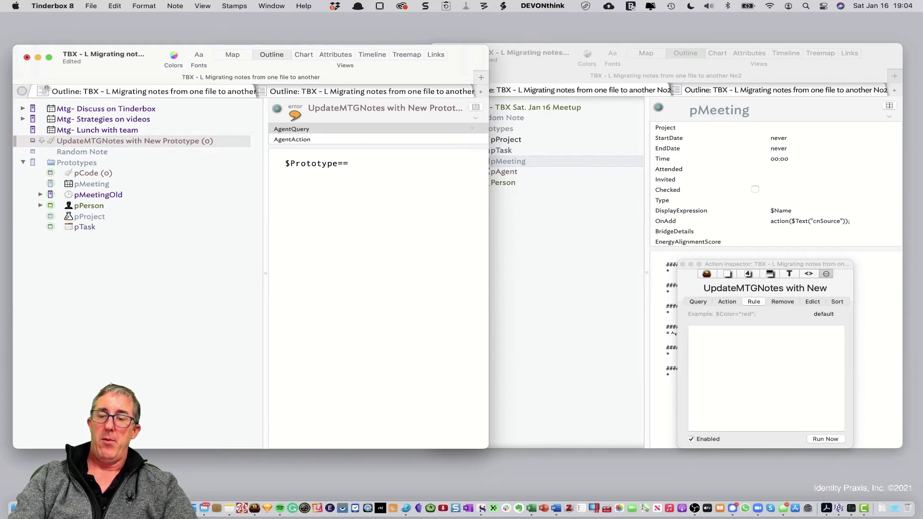
{"action": "type", "text": "\"pMeeti"}
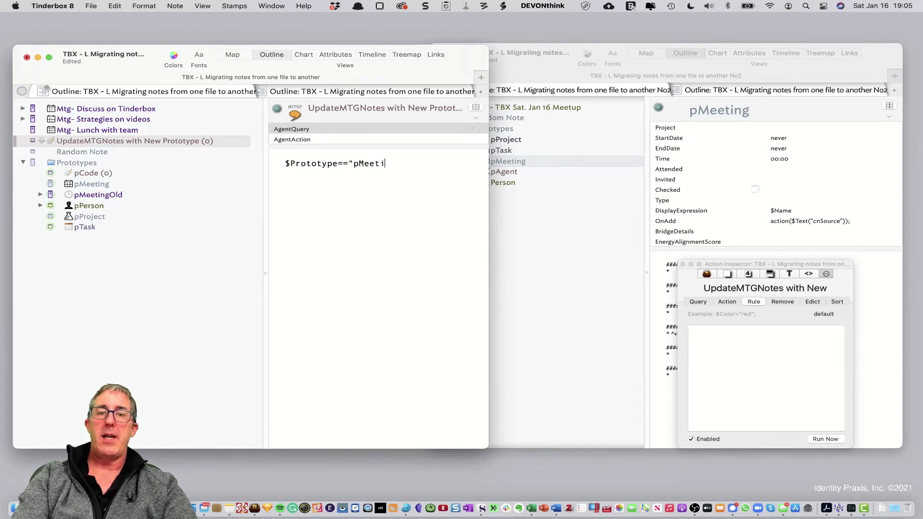
{"action": "type", "text": "ngOld\""}
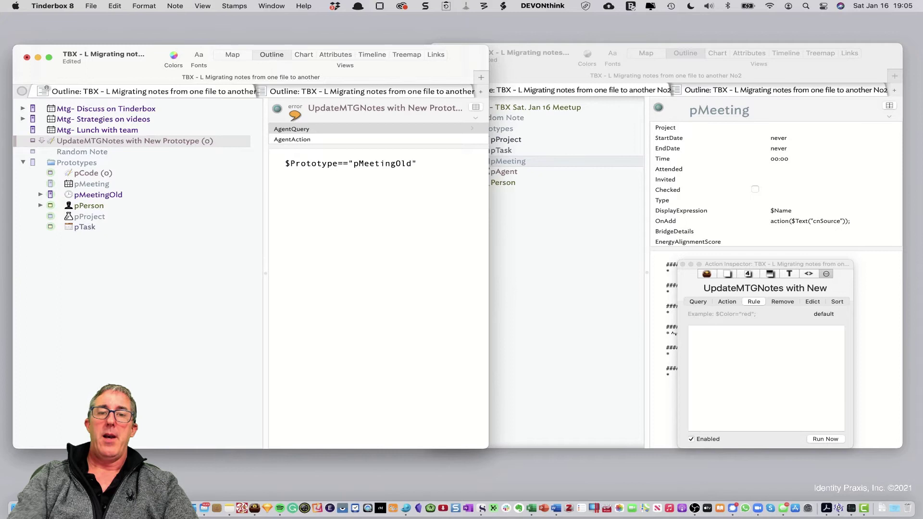
{"action": "mouse_move", "coordinate": [285, 163]}
{"action": "left_mouse_down"}
{"action": "mouse_move", "coordinate": [420, 163]}
{"action": "mouse_move", "coordinate": [286, 162]}
{"action": "left_mouse_up"}
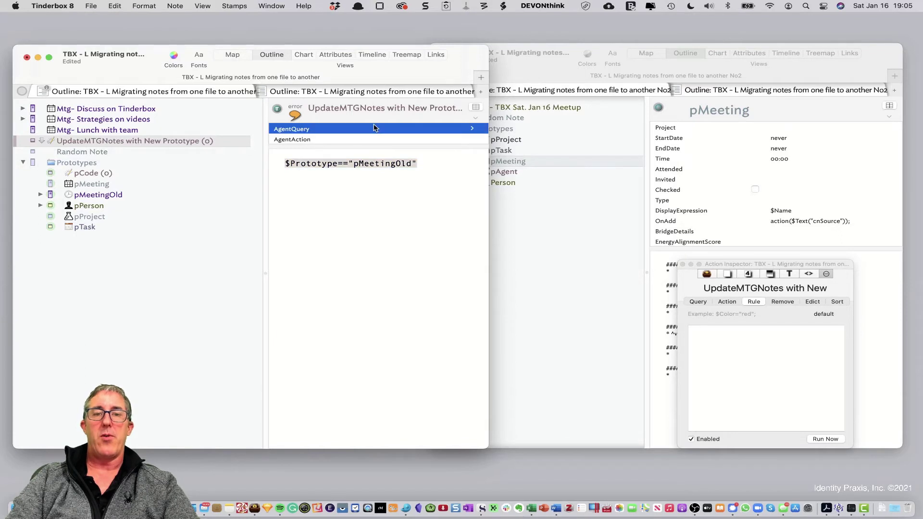
{"action": "left_click", "coordinate": [396, 179]}
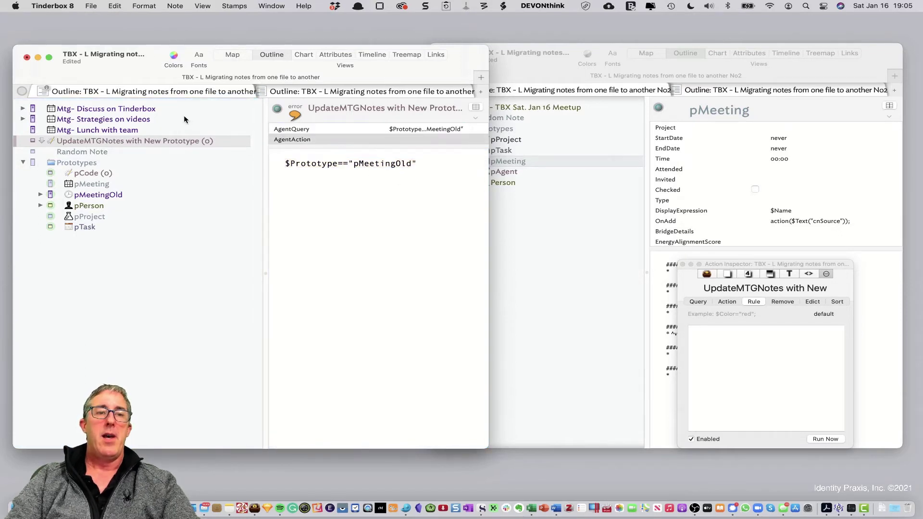
Update agents now and inspect the three meeting notes the agent found.
{"action": "left_click", "coordinate": [90, 6]}
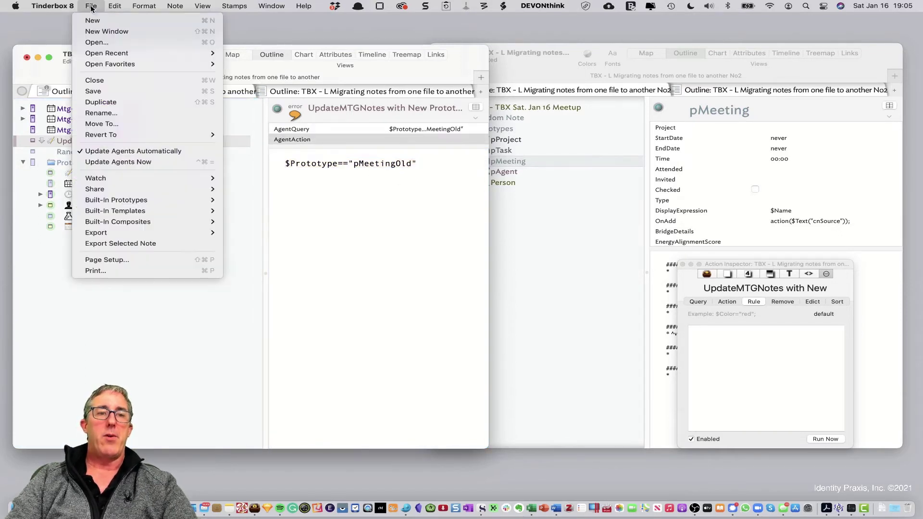
{"action": "left_click", "coordinate": [113, 162]}
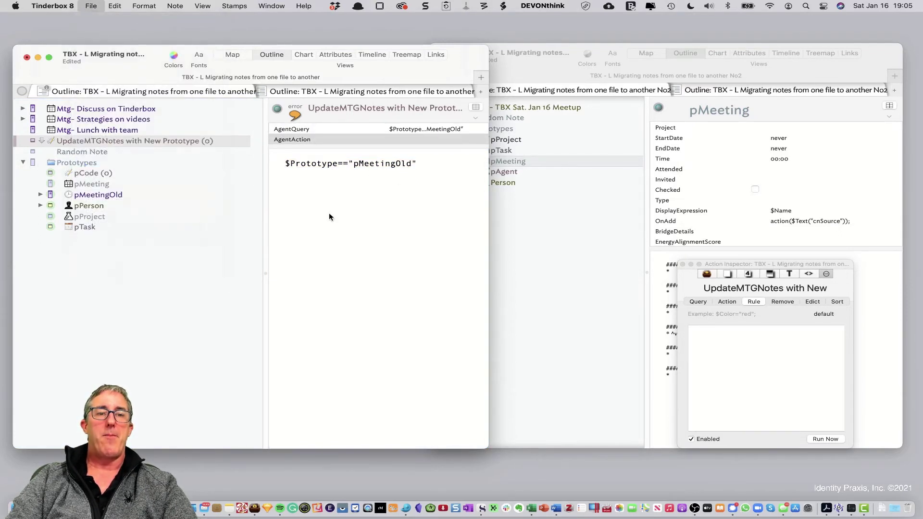
{"action": "left_click", "coordinate": [22, 140]}
{"action": "left_click", "coordinate": [93, 152]}
{"action": "left_click", "coordinate": [94, 163]}
{"action": "left_click", "coordinate": [94, 173]}
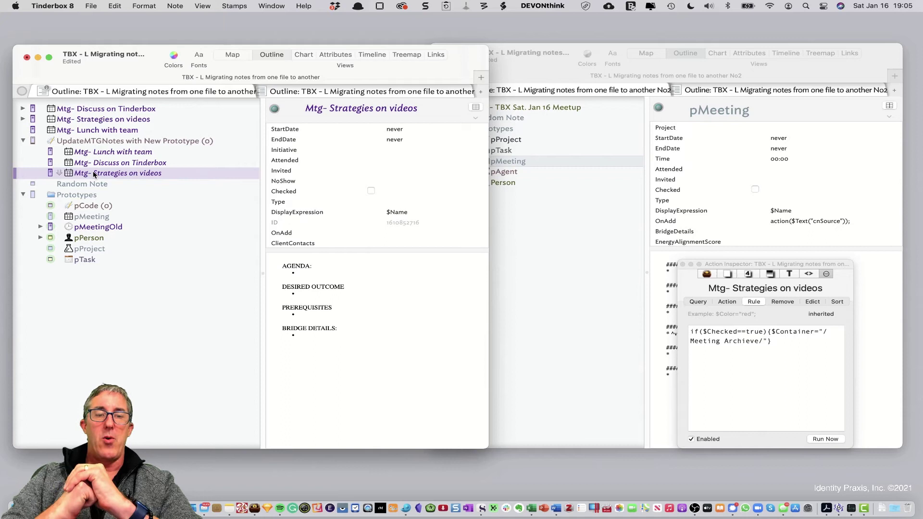
Start a new line after the query in the UpdateMTGNotes agent's text.
{"action": "left_click", "coordinate": [78, 141]}
{"action": "left_click", "coordinate": [431, 169]}
{"action": "key", "text": "Return"}
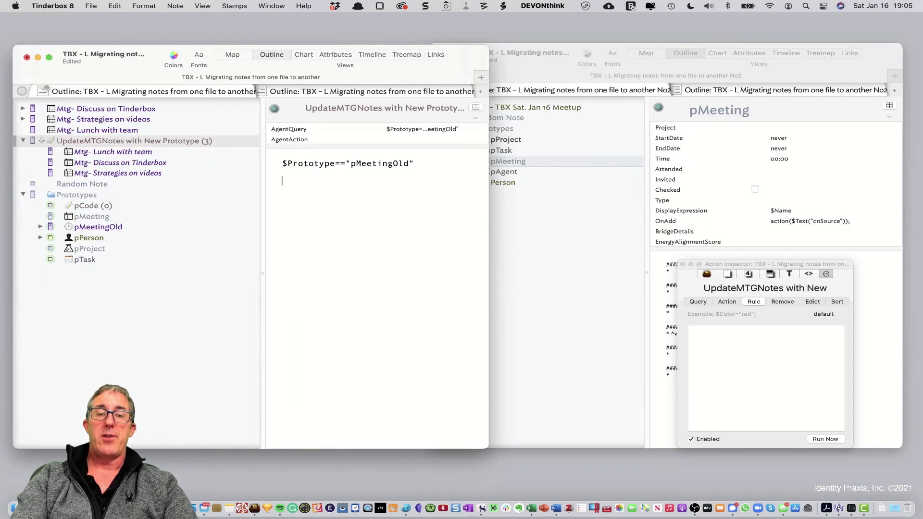
Type $Prototype="pMeeting"; on the new line, correcting the typo.
{"action": "type", "text": "$Prototye"}
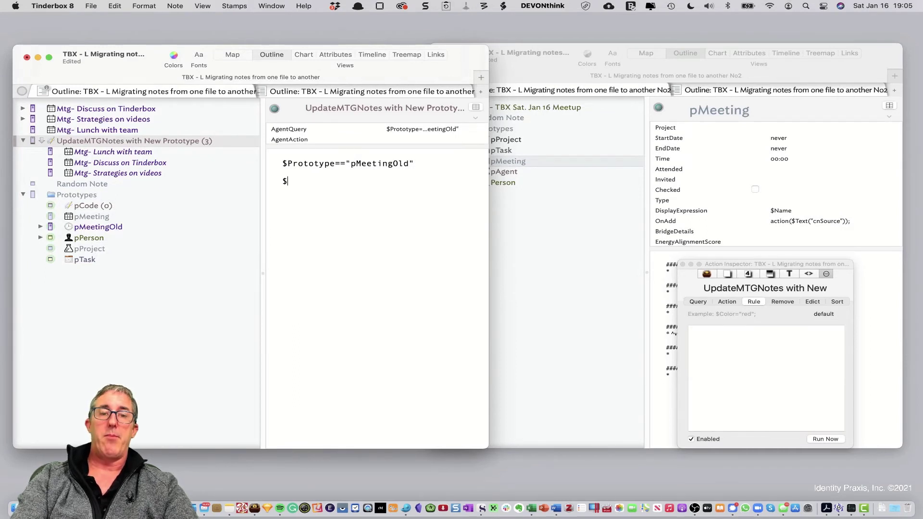
{"action": "key", "text": "BackSpace"}
{"action": "key", "text": "BackSpace"}
{"action": "key", "text": "BackSpace"}
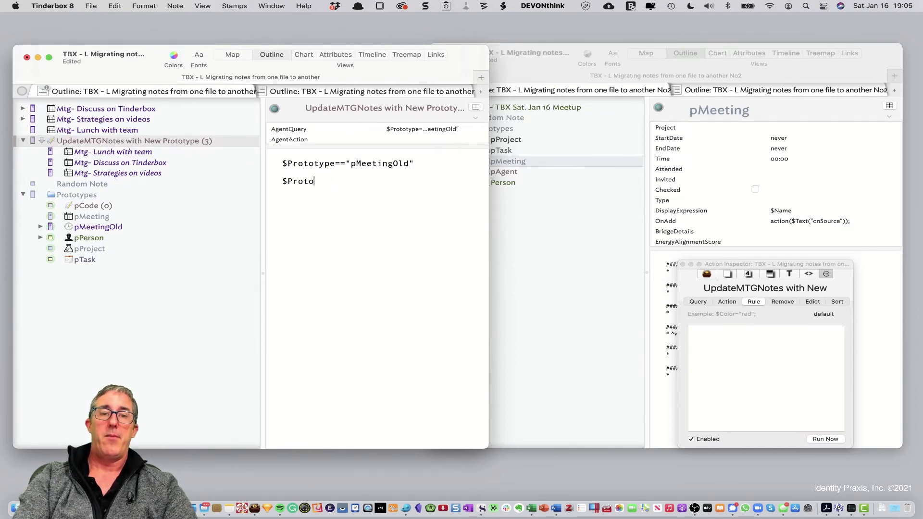
{"action": "type", "text": "type=\""}
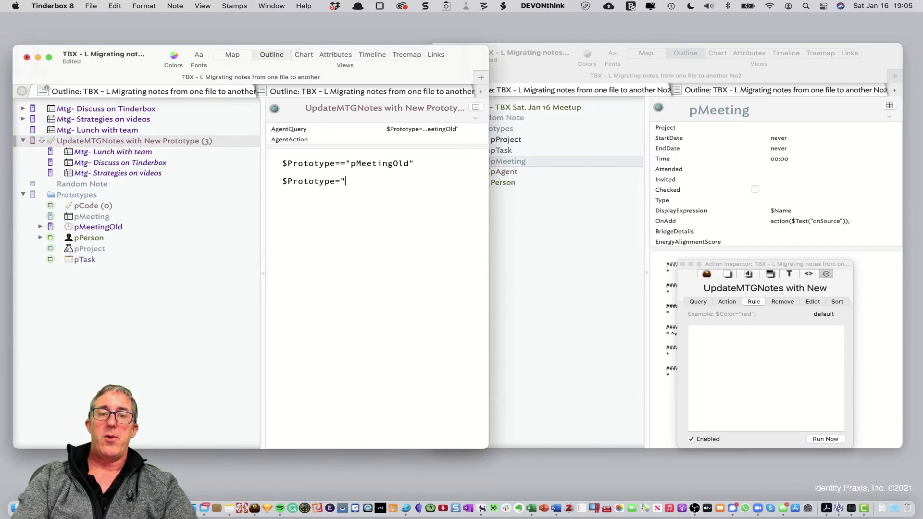
{"action": "type", "text": "pMeeti"}
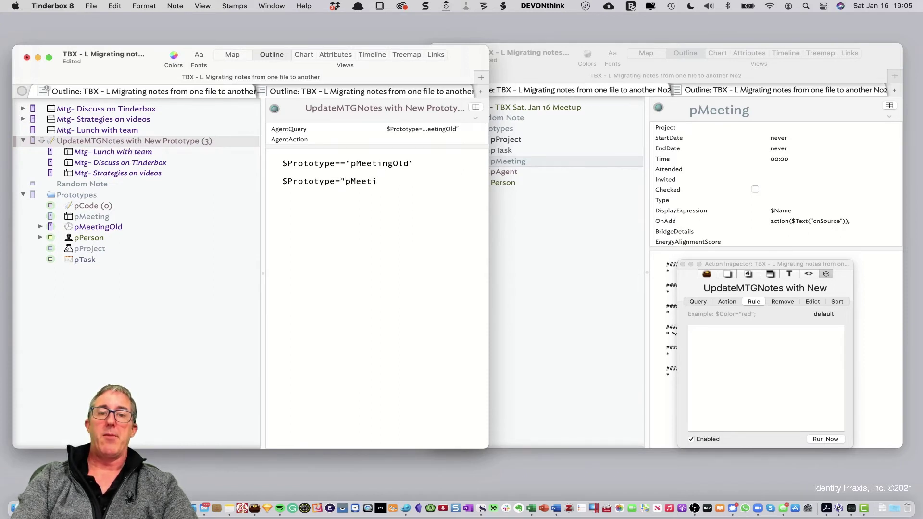
{"action": "type", "text": "ng\";"}
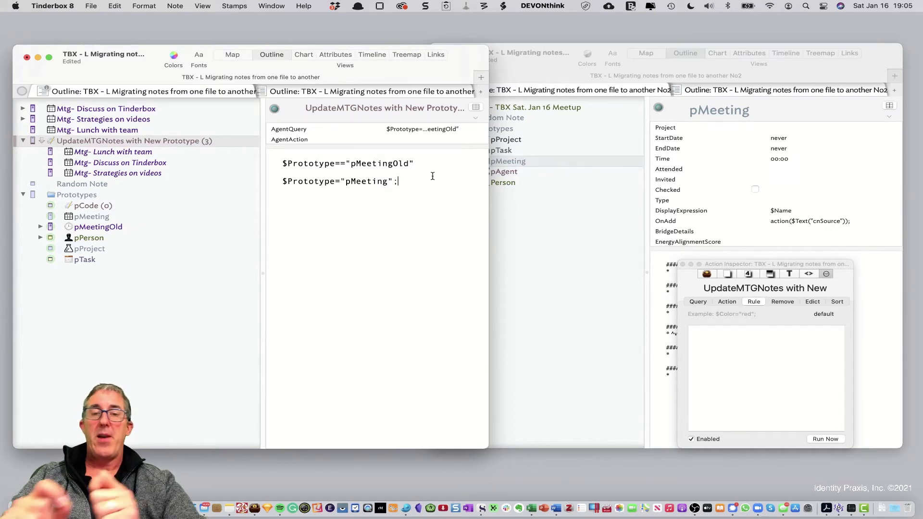
Compare the new pMeeting line against the pMeetingOld query line.
{"action": "left_click", "coordinate": [416, 164]}
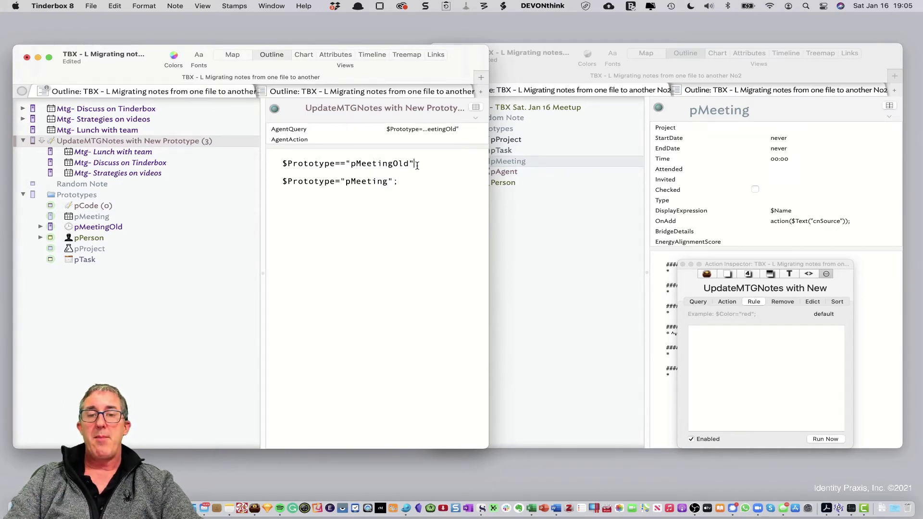
{"action": "left_click_drag", "start_coordinate": [417, 164], "coordinate": [272, 160]}
{"action": "left_click", "coordinate": [390, 192]}
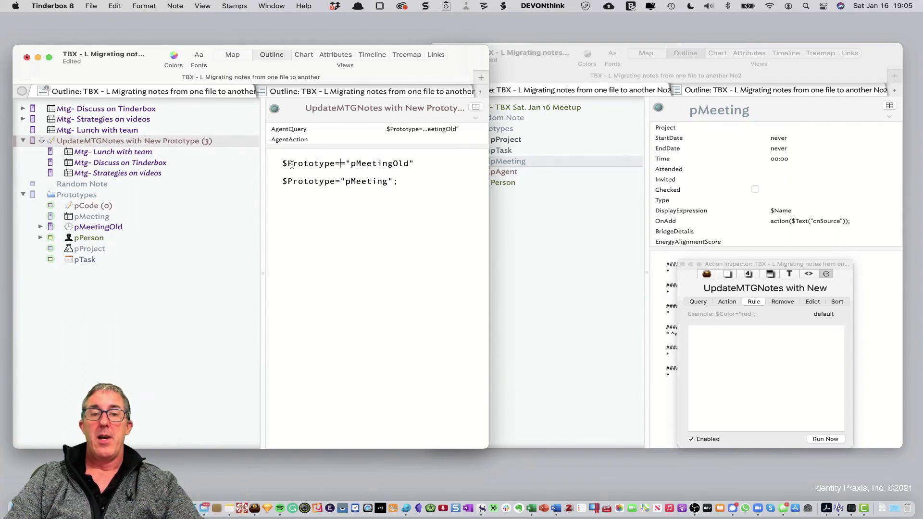
{"action": "double_click", "coordinate": [308, 163]}
{"action": "left_click_drag", "start_coordinate": [351, 164], "coordinate": [402, 163]}
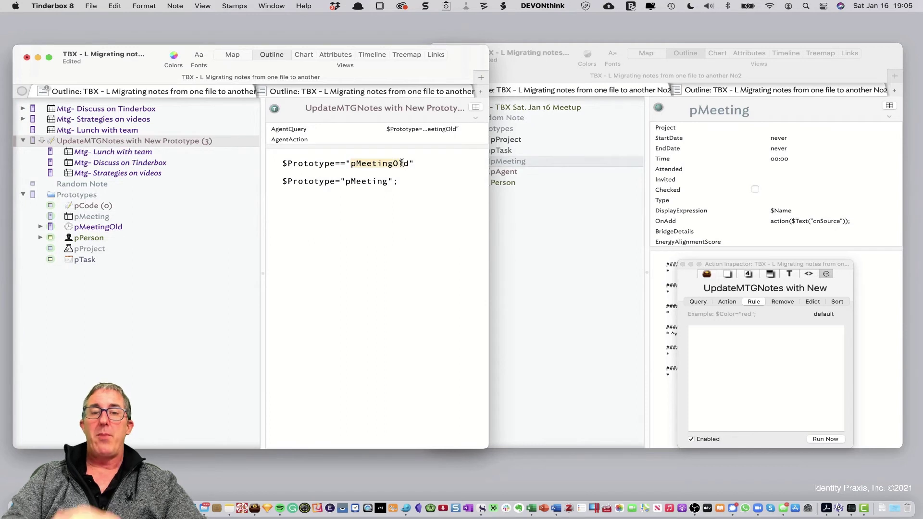
{"action": "left_click", "coordinate": [335, 180]}
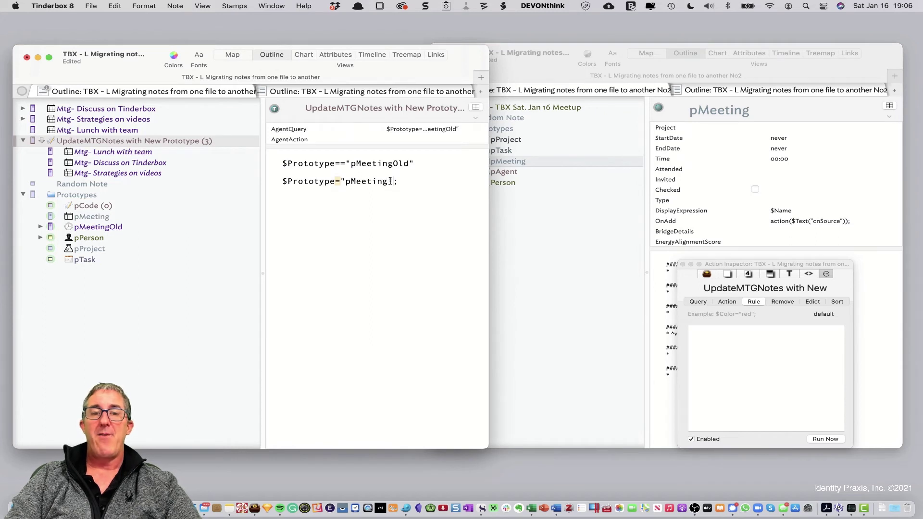
{"action": "left_click_drag", "start_coordinate": [392, 181], "coordinate": [281, 180]}
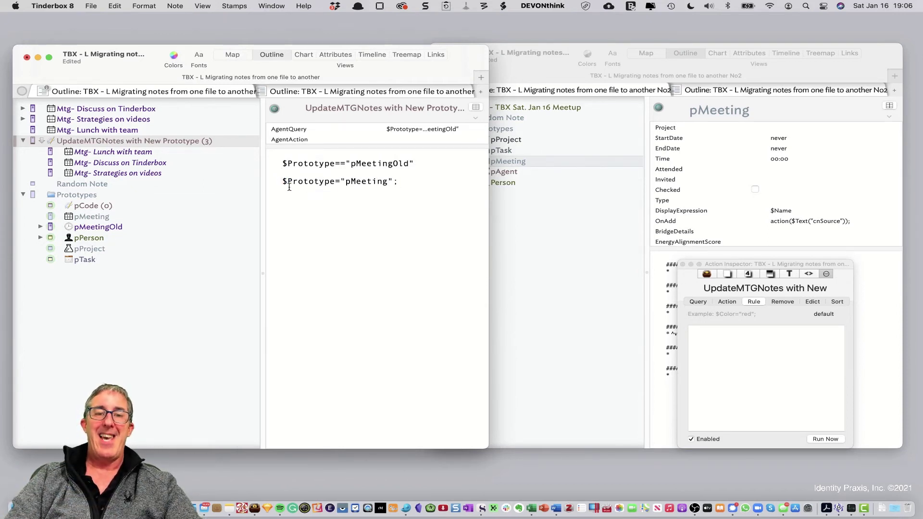
Set the UpdateMTGNotes agent's AgentAction to the copied line $Prototype="pMeeting";.
{"action": "triple_click", "coordinate": [277, 183]}
{"action": "key", "text": "super+c"}
{"action": "left_click", "coordinate": [404, 129]}
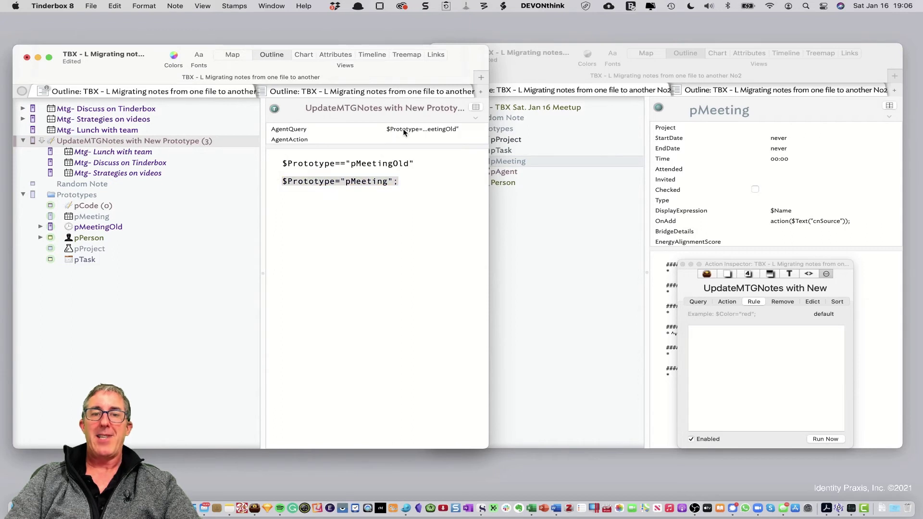
{"action": "left_click", "coordinate": [402, 139]}
{"action": "left_click", "coordinate": [401, 138]}
{"action": "key", "text": "super+v"}
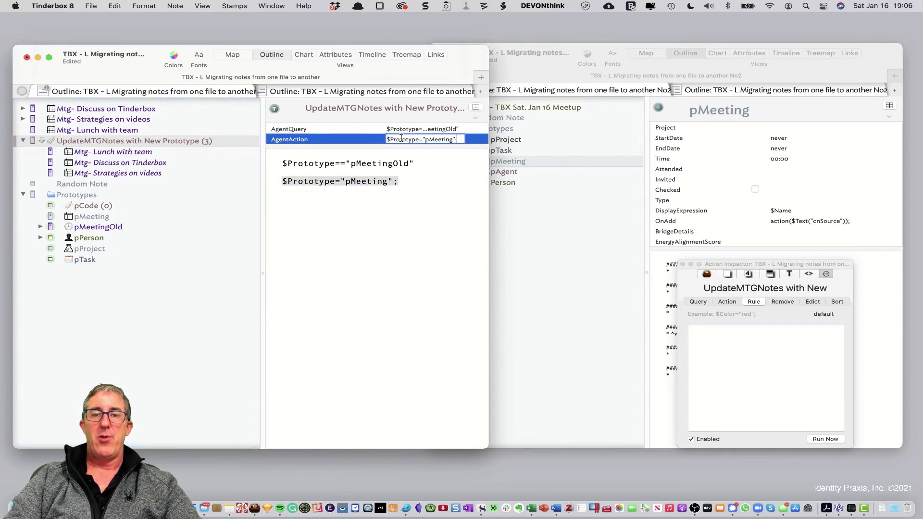
{"action": "key", "text": "Return"}
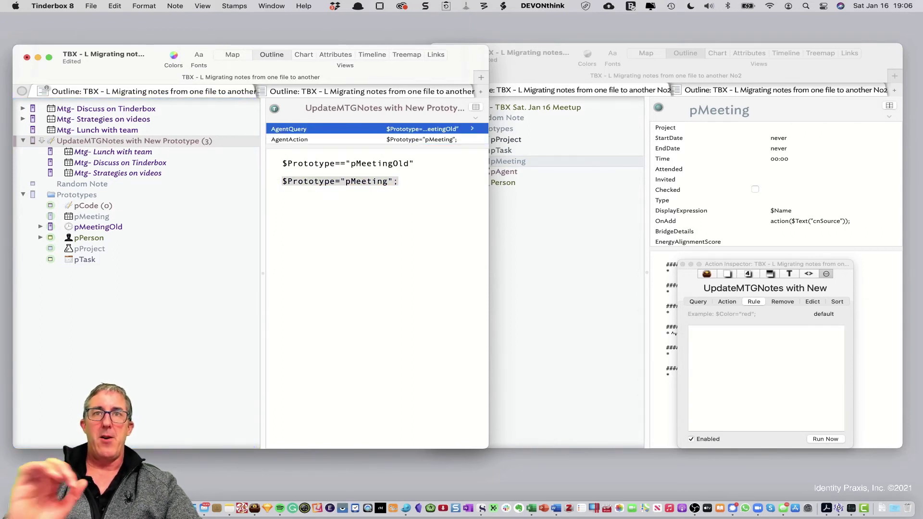
Run Update Agents Now and confirm the agent's count drops from 3 to 0.
{"action": "left_click", "coordinate": [166, 140]}
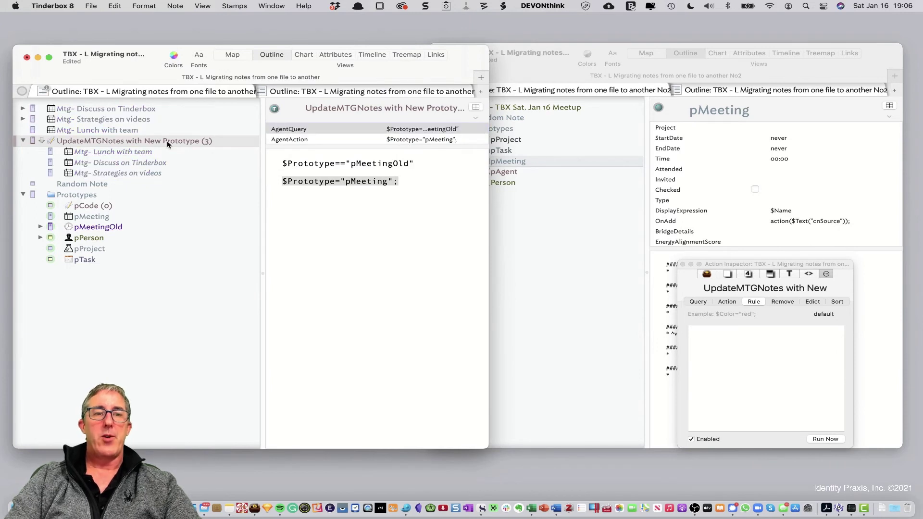
{"action": "left_click", "coordinate": [90, 164]}
{"action": "left_click", "coordinate": [90, 5]}
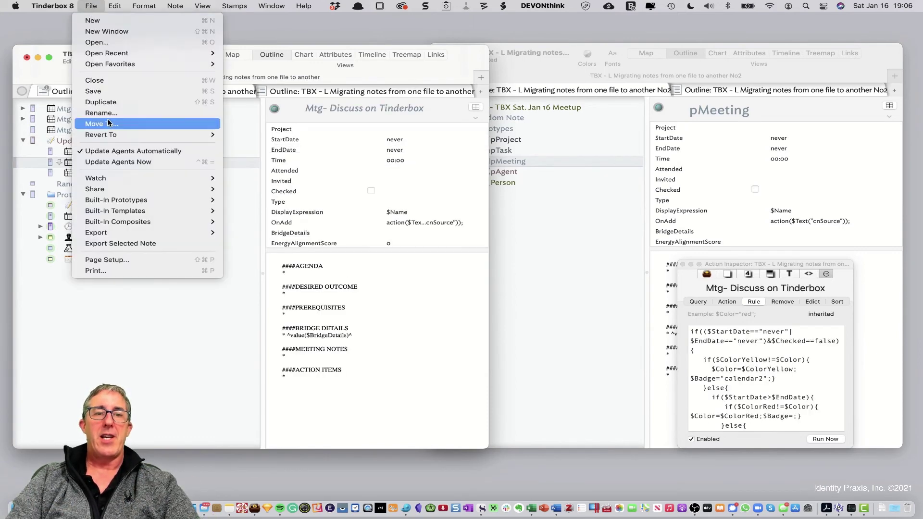
{"action": "left_click", "coordinate": [118, 162]}
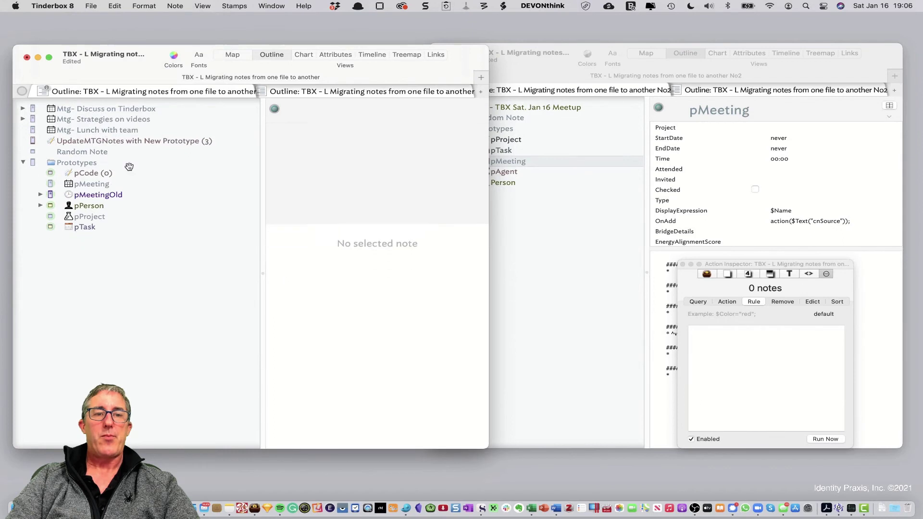
{"action": "left_click", "coordinate": [99, 140]}
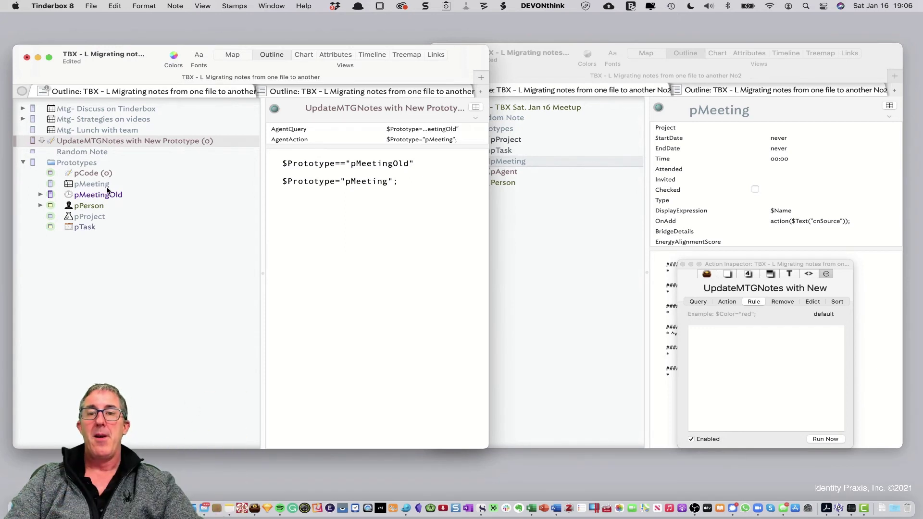
Paste the Mtg - TBX Sat. Jan 16 Meetup note from the second file below Mtg- Lunch with team.
{"action": "left_click", "coordinate": [509, 247]}
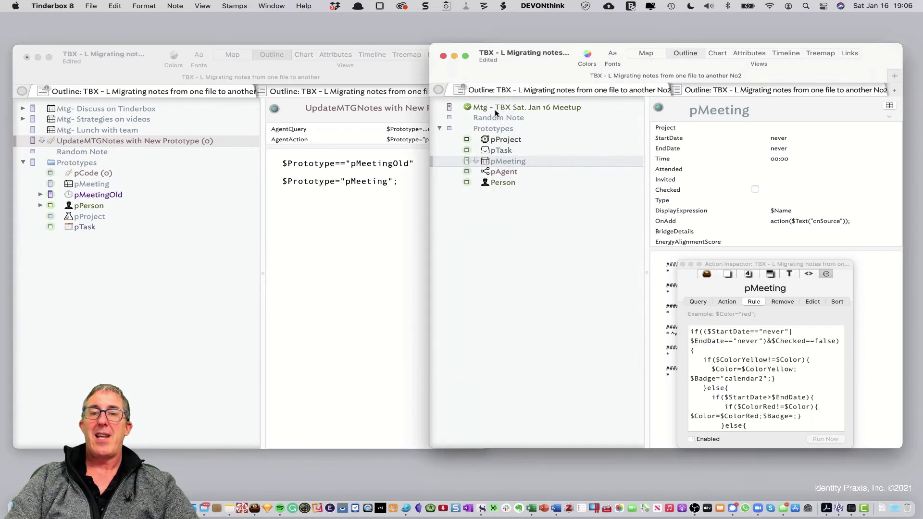
{"action": "left_click", "coordinate": [529, 108]}
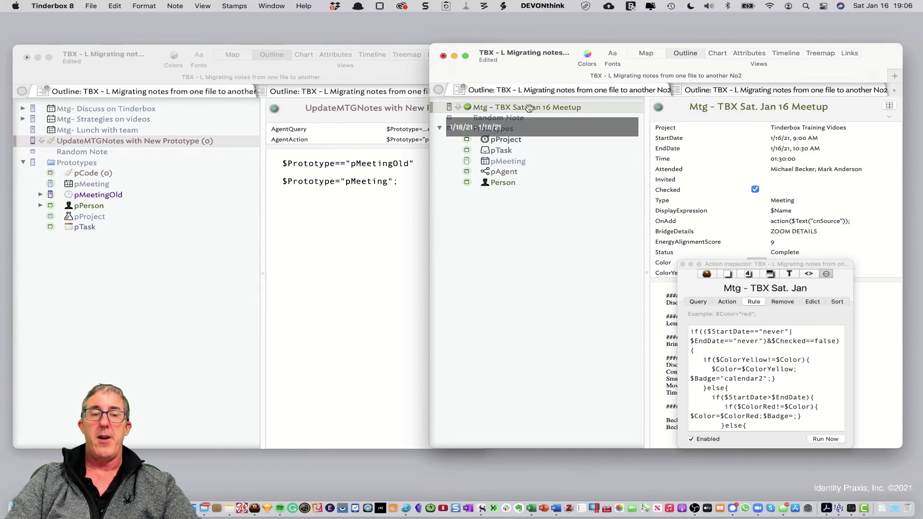
{"action": "left_click", "coordinate": [111, 131]}
{"action": "left_click", "coordinate": [111, 131]}
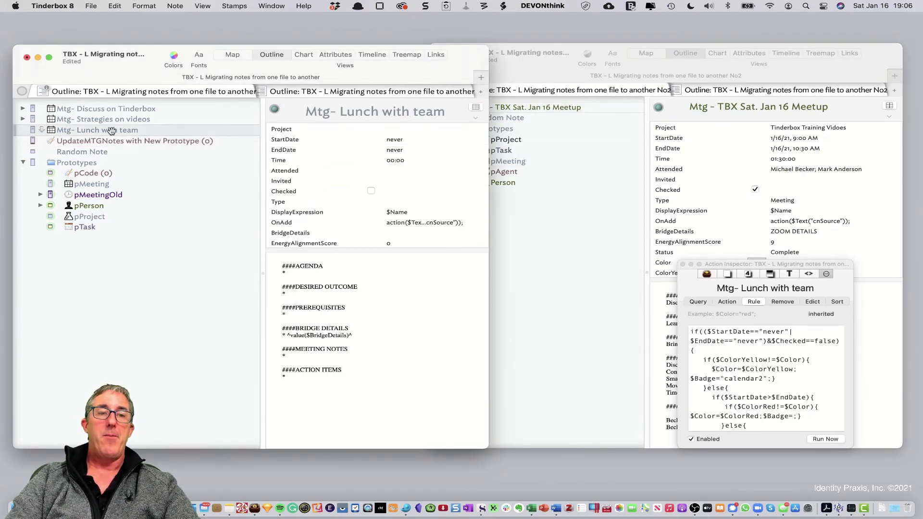
{"action": "key", "text": "super+v"}
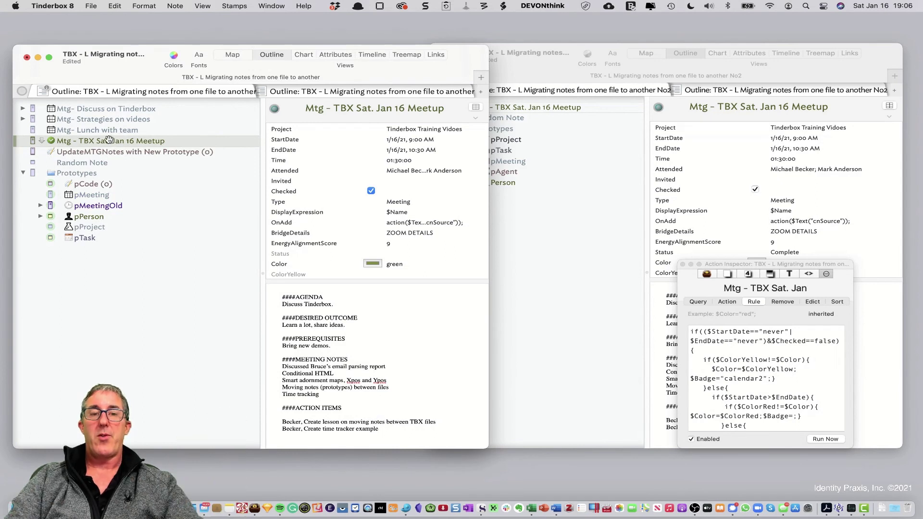
Review pMeeting, UpdateMTGNotes and each meeting note, ending on Mtg- Discuss on Tinderbox.
{"action": "left_click", "coordinate": [175, 192]}
{"action": "left_click", "coordinate": [140, 150]}
{"action": "left_click", "coordinate": [135, 140]}
{"action": "left_click", "coordinate": [133, 129]}
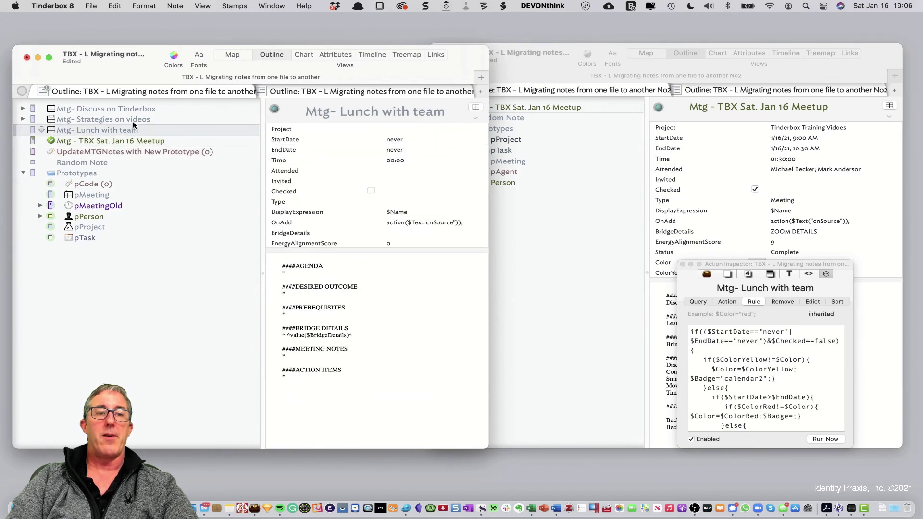
{"action": "left_click", "coordinate": [133, 118]}
{"action": "left_click", "coordinate": [134, 108]}
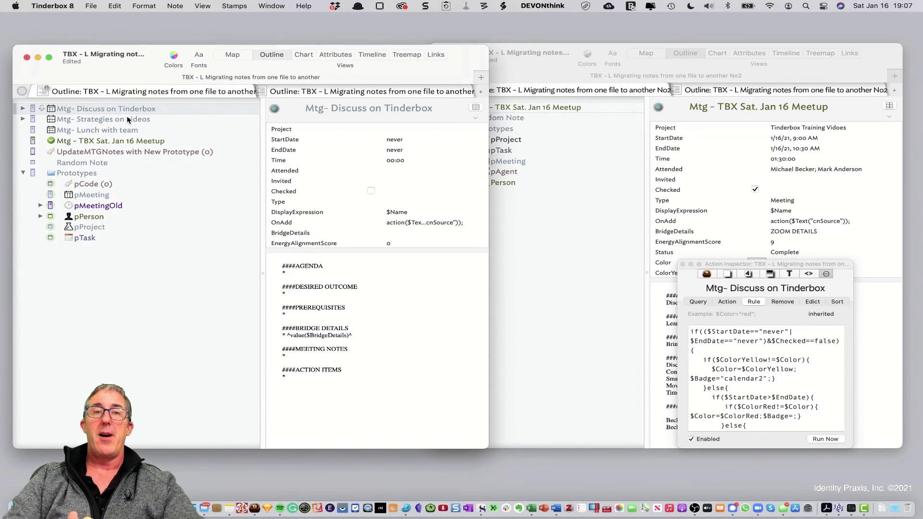
Bring the No2 document window to the front with Cmd-`.
{"action": "key", "text": "super+grave"}
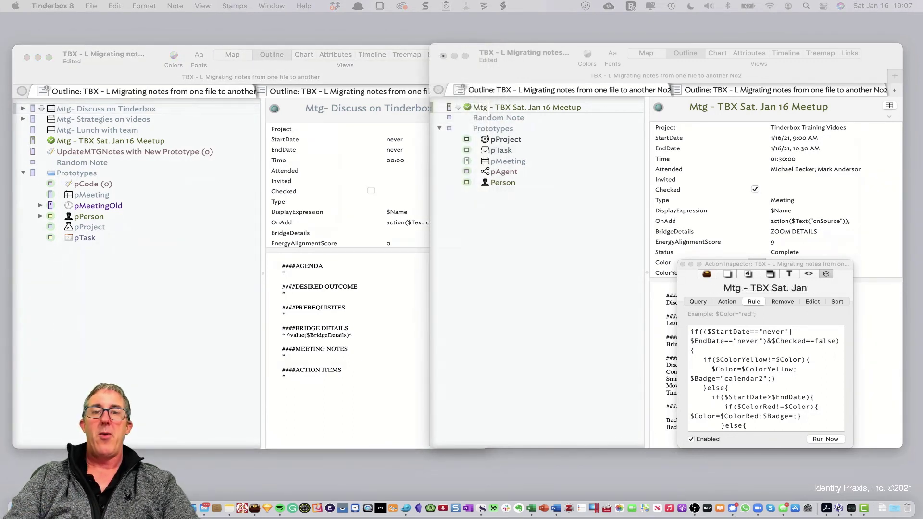